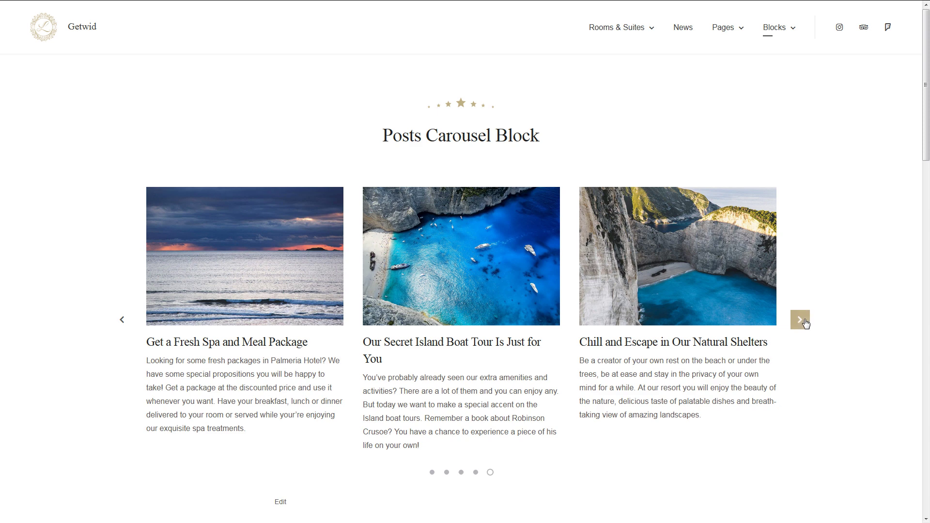
Step the posts carousel forward four posts, then scroll down to the Posts List/Grid Block examples.
left_click(800, 321)
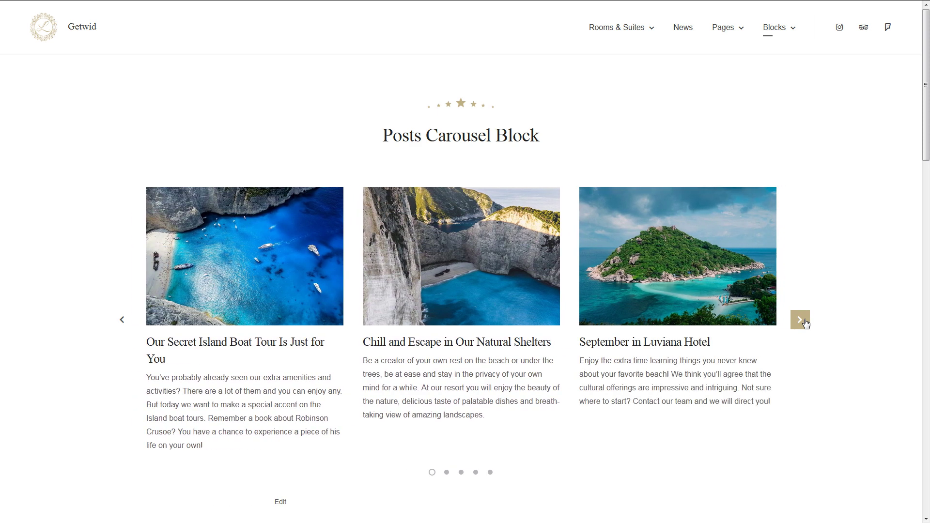
left_click(804, 322)
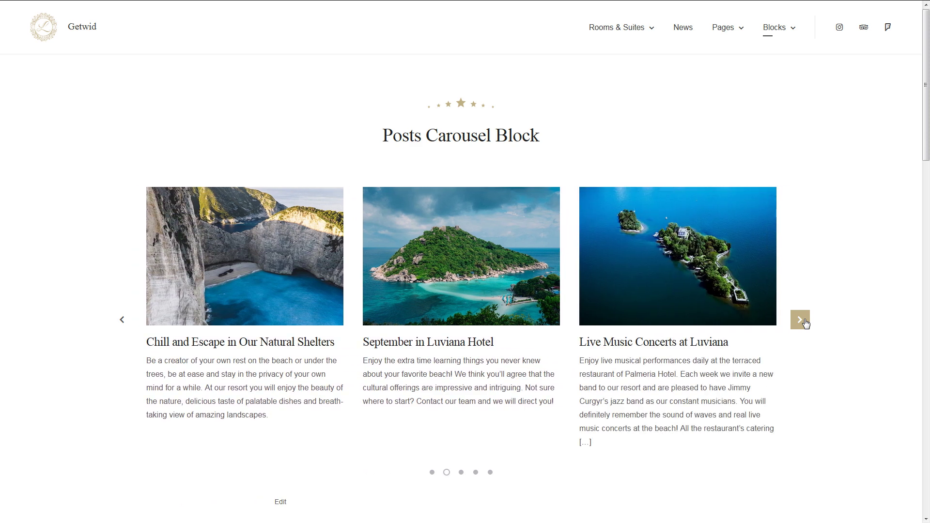
left_click(805, 322)
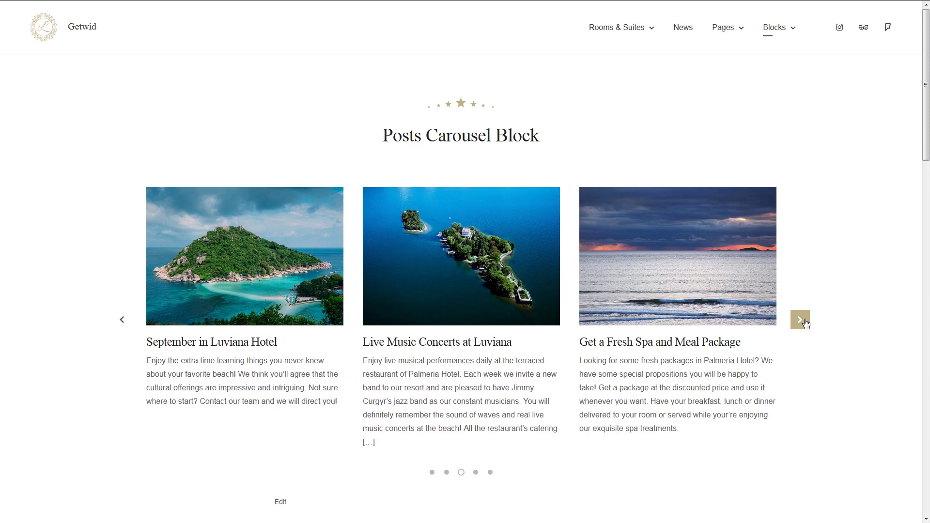
left_click(805, 323)
scroll(703, 156, "down", 10)
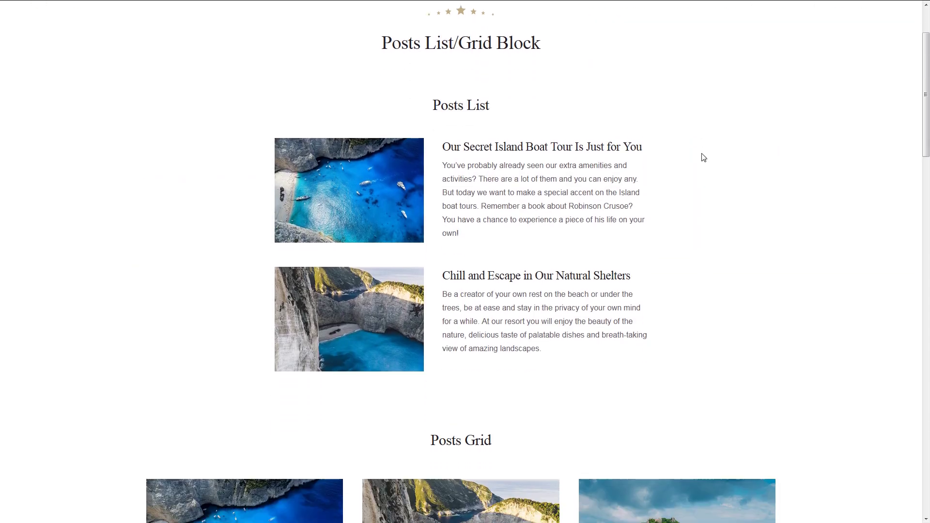
scroll(703, 158, "down", 7)
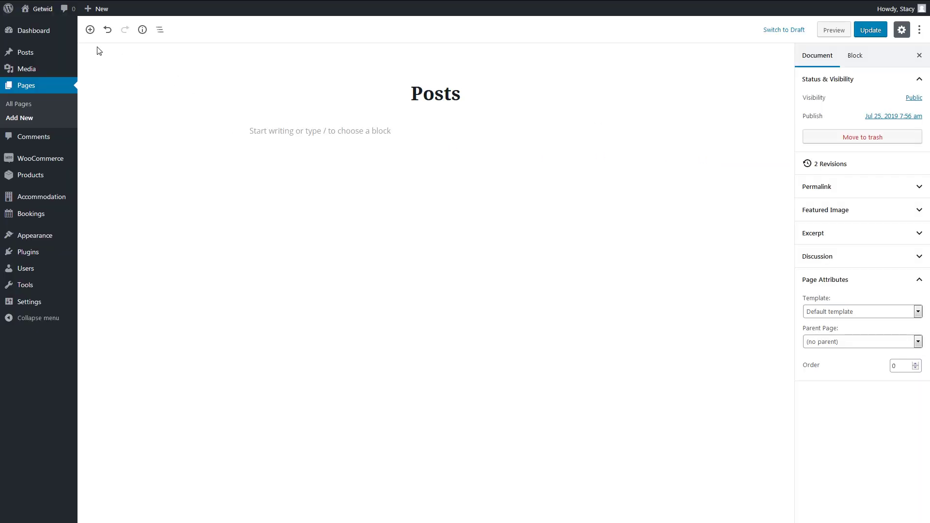
Add a Getwid Custom Post Type block from the Getwid Blocks category to the Posts page.
left_click(90, 30)
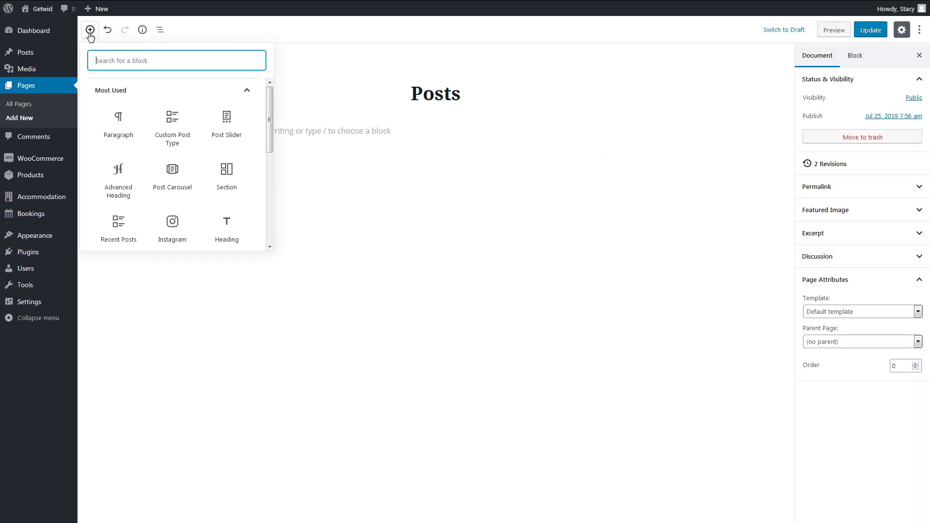
left_click(115, 90)
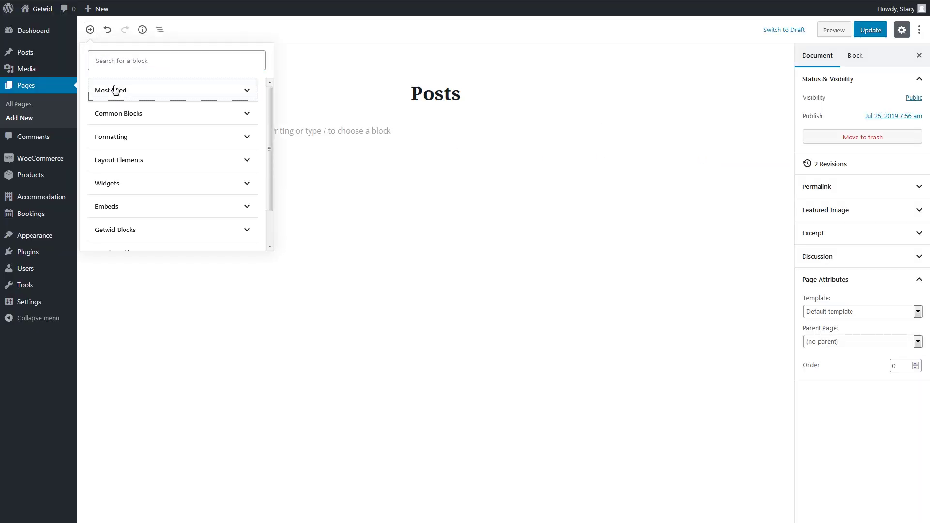
left_click(132, 230)
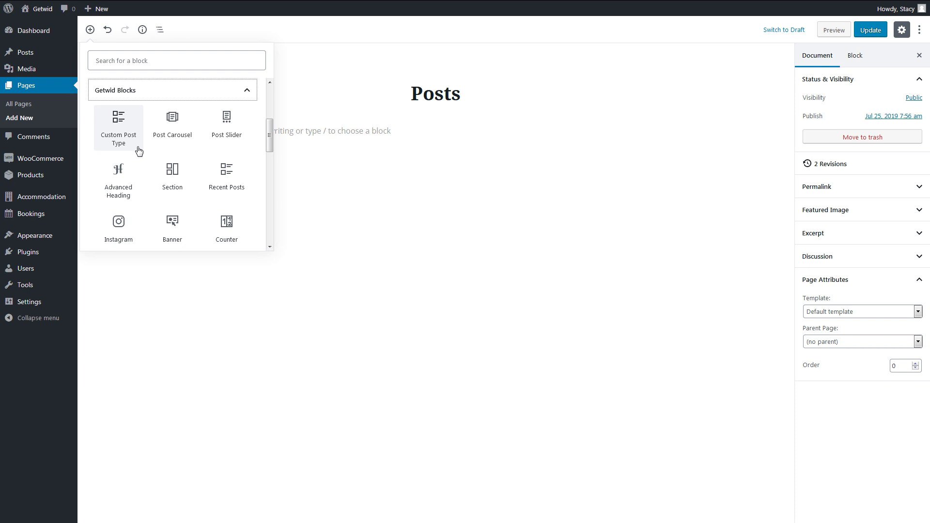
left_click(119, 129)
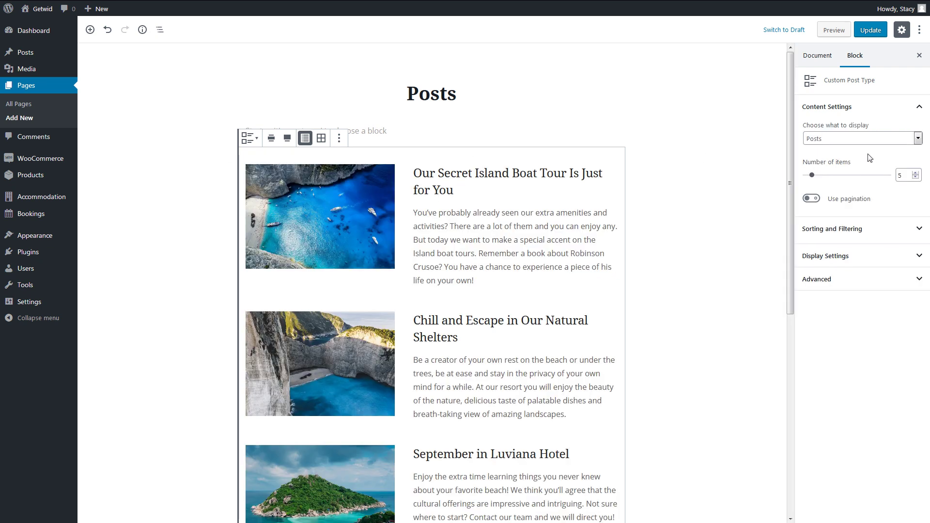
Keep Posts as the displayed content and set Number of items to 3.
left_click(918, 140)
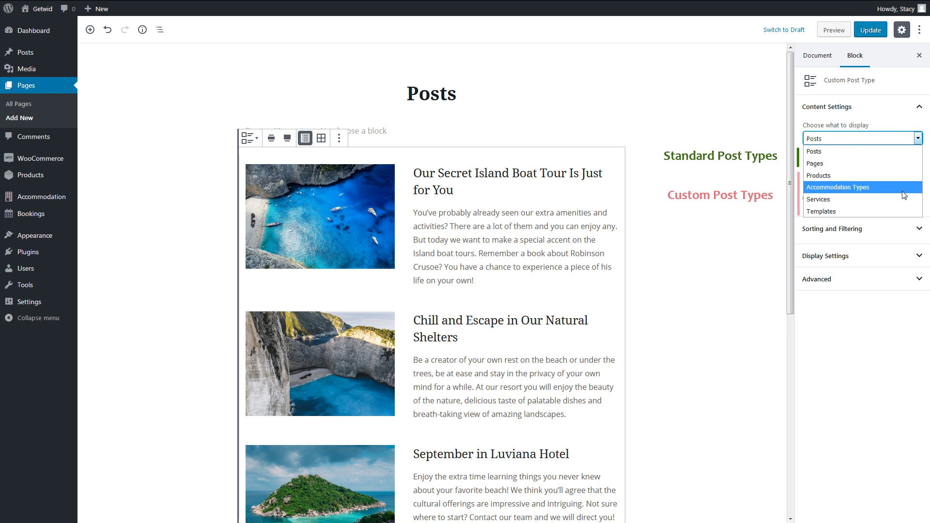
left_click(897, 151)
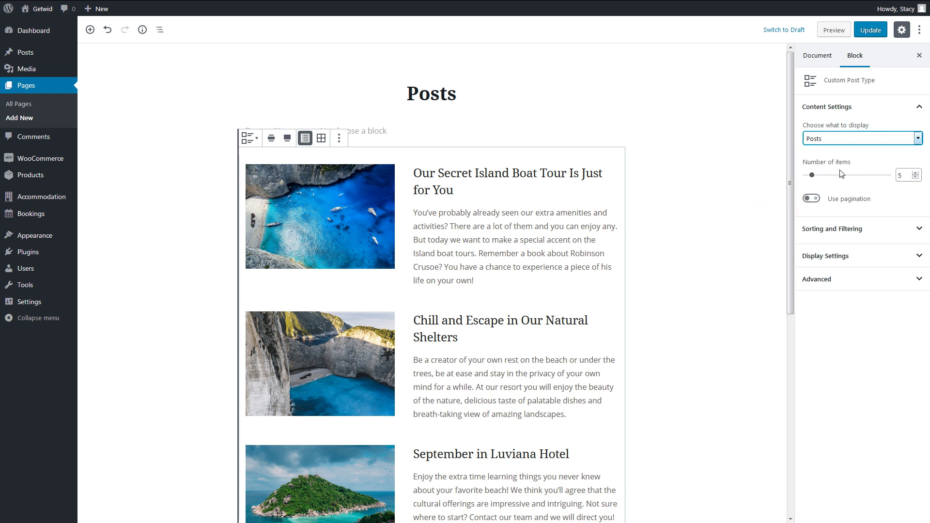
left_click_drag(814, 179, 806, 175)
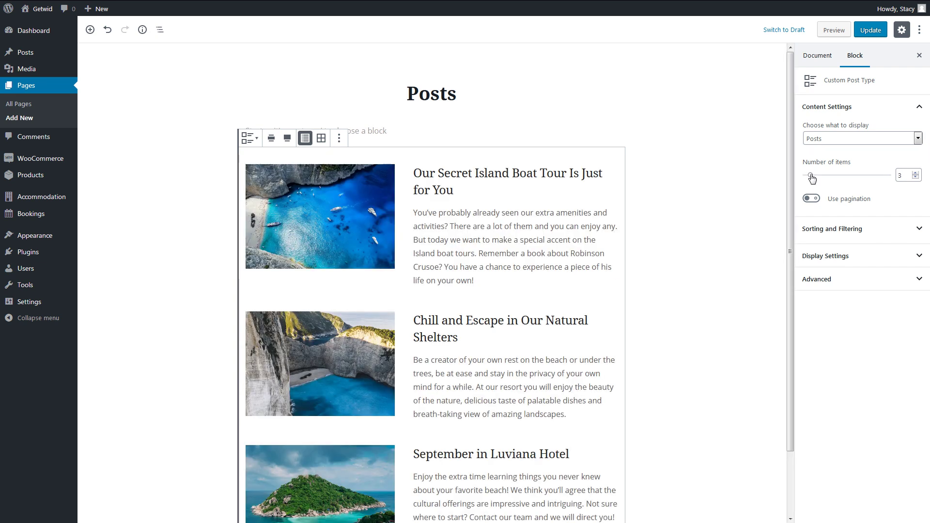
left_click_drag(809, 178, 810, 177)
Turn Use pagination on, then switch it back off.
scroll(597, 209, "down", 2)
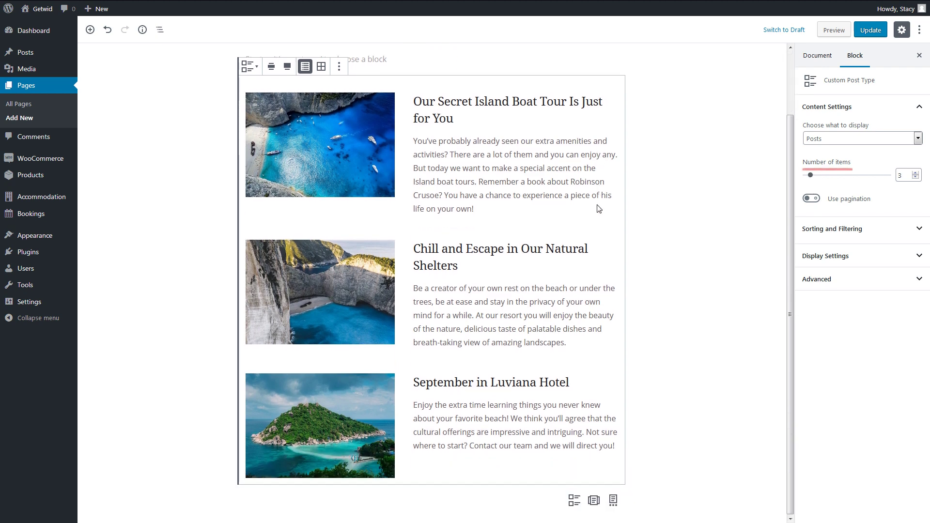
left_click(810, 200)
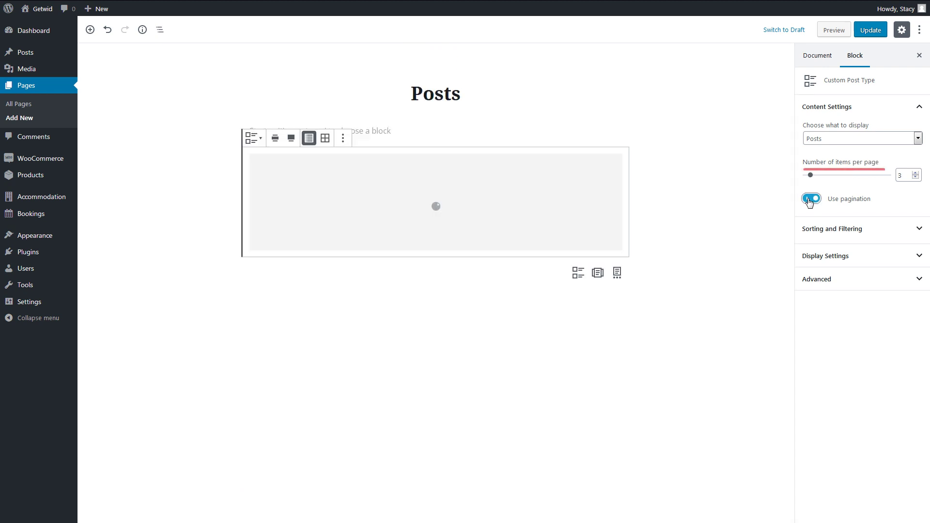
scroll(776, 204, "down", 2)
scroll(776, 204, "down", 1)
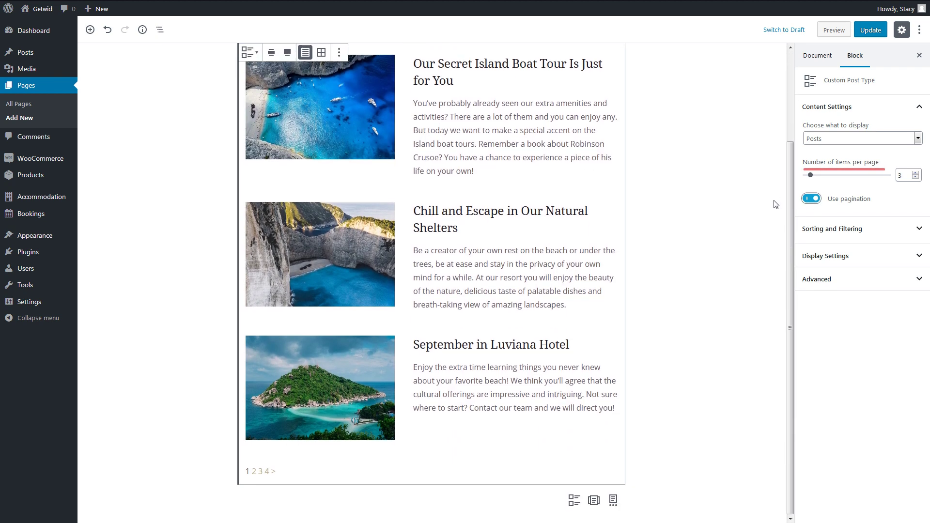
left_click(811, 200)
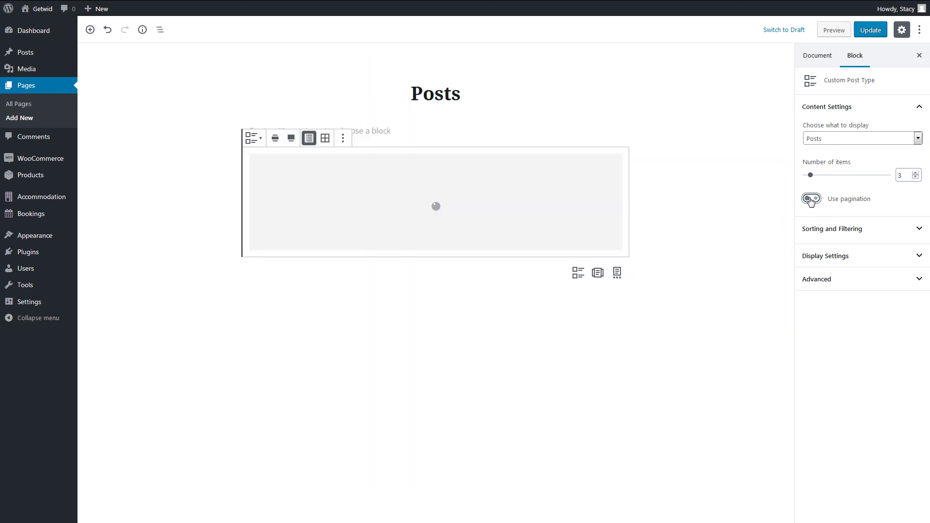
In Sorting and Filtering, keep order Z → A, 9 → 1 by Date and go to Filter by IDs.
left_click(820, 228)
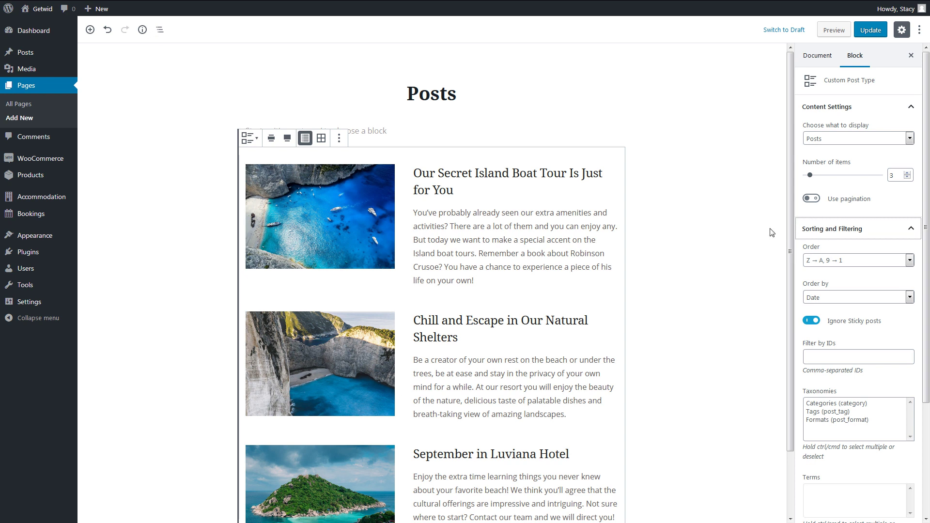
scroll(770, 233, "down", 2)
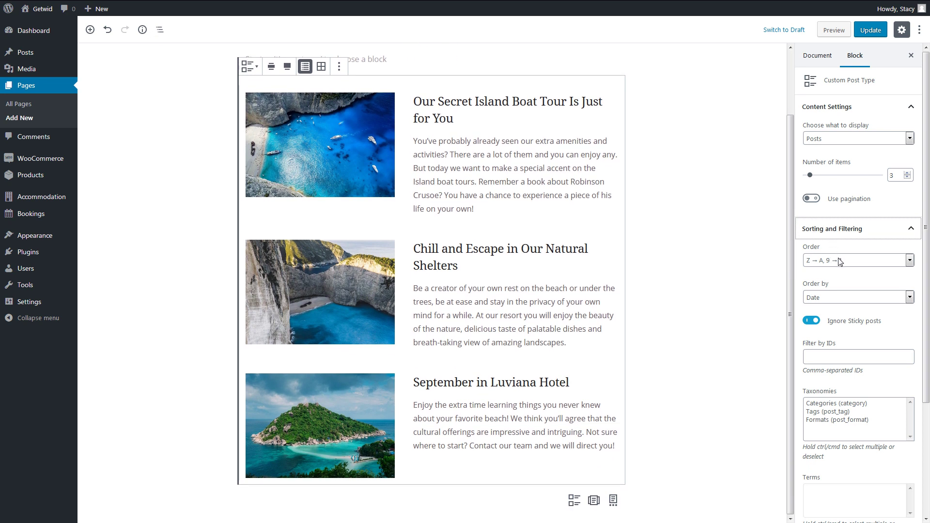
left_click(840, 261)
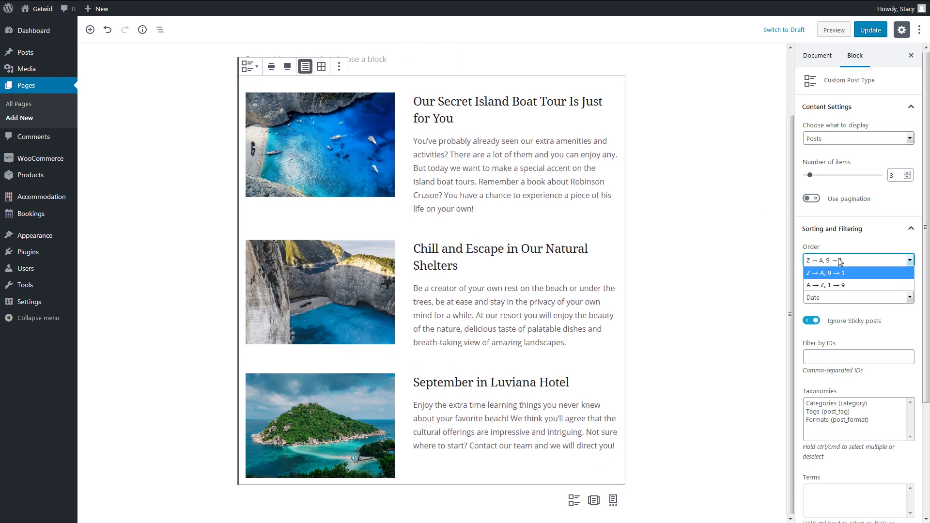
left_click(840, 261)
left_click(847, 304)
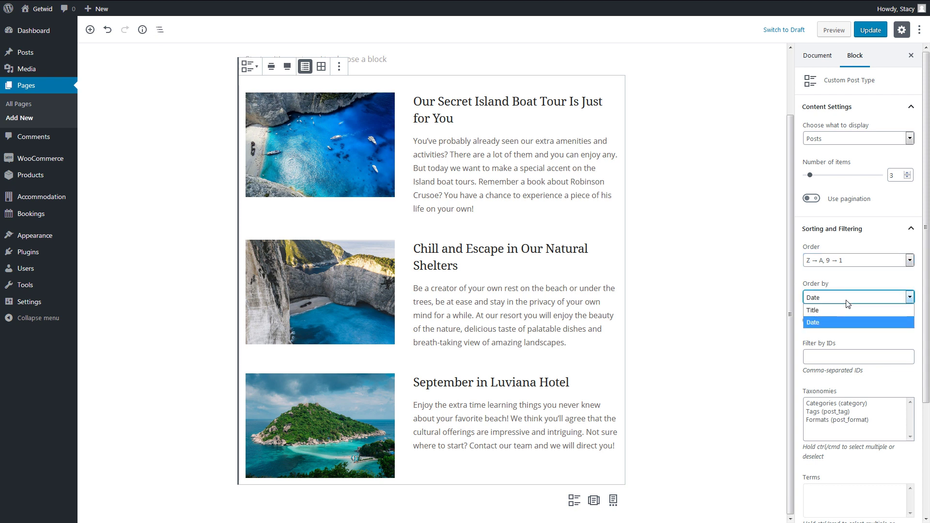
left_click(847, 304)
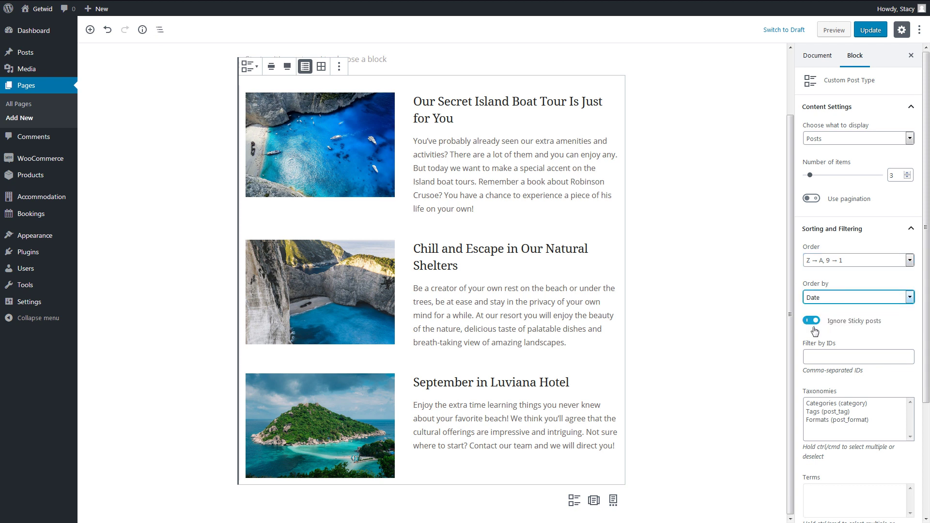
left_click(837, 354)
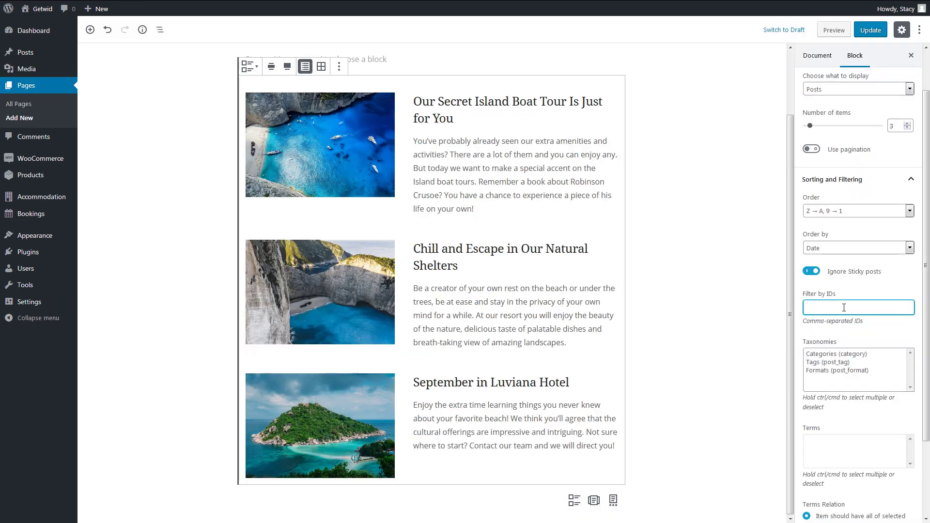
Preview posts 65 and 68 with Filter by IDs, then clear the filter again.
type("65")
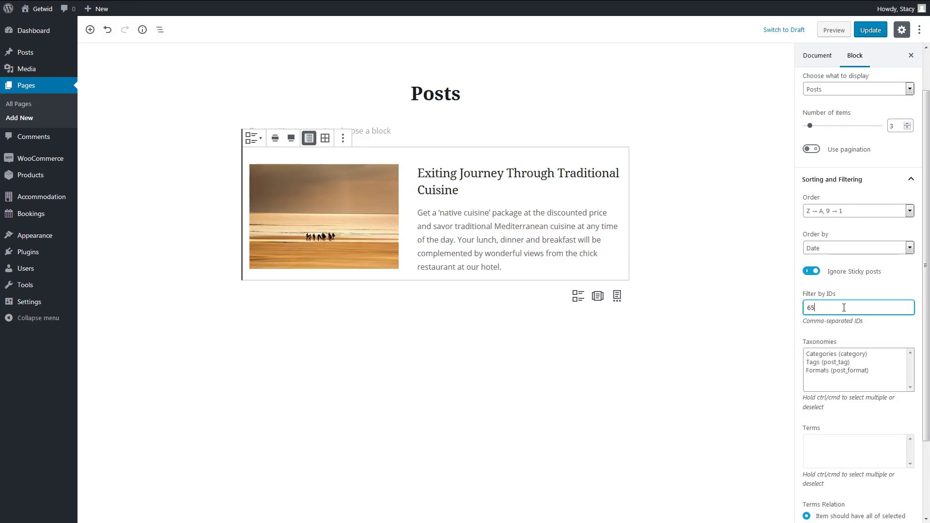
type(", 68")
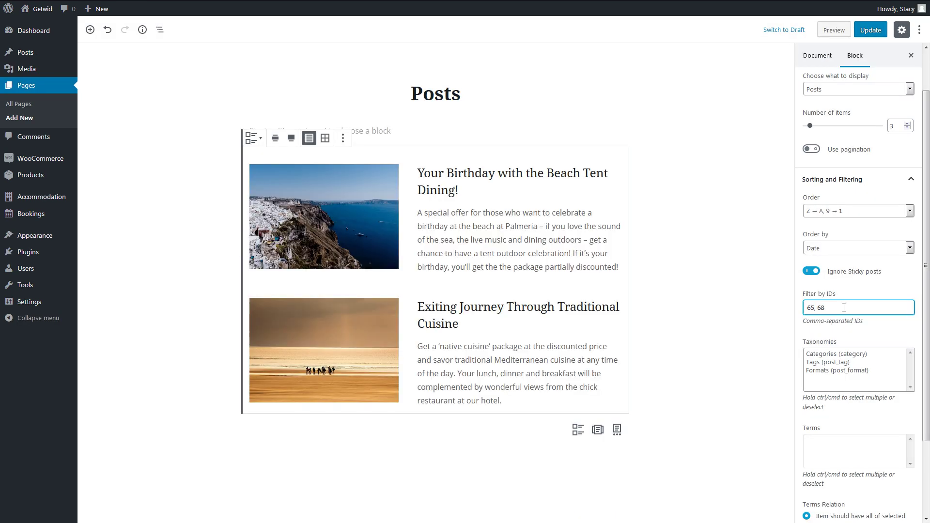
key("ctrl+a")
key("BackSpace")
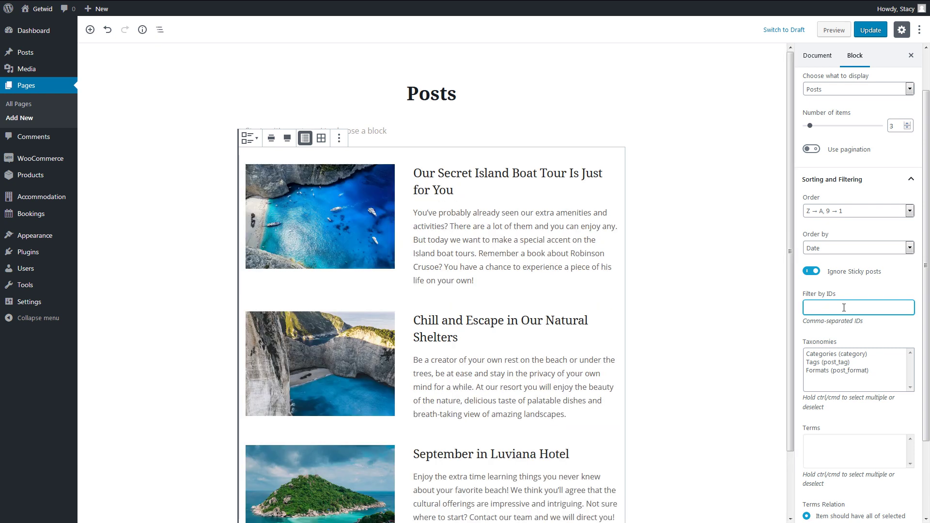
Filter the block by Categories and Tags, choosing the Activities category and Birthday tag.
left_click(852, 356)
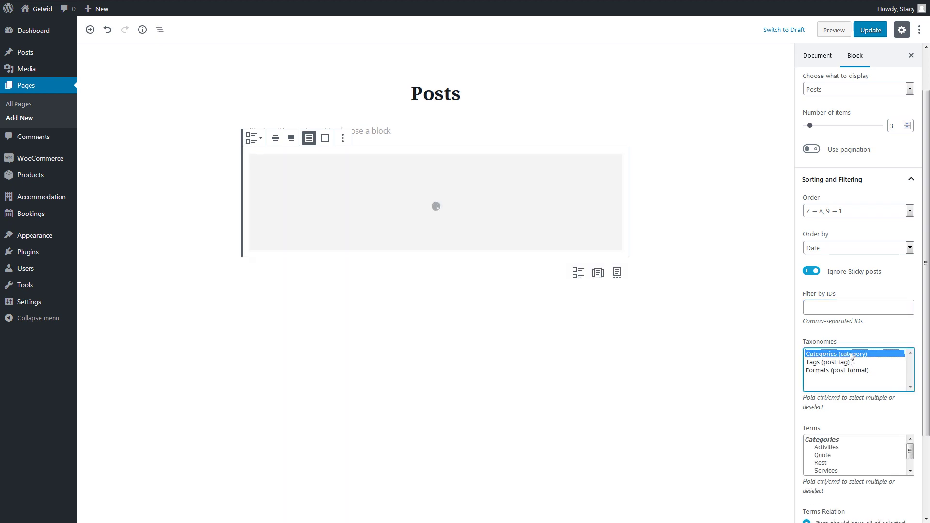
left_click(853, 362, "ctrl")
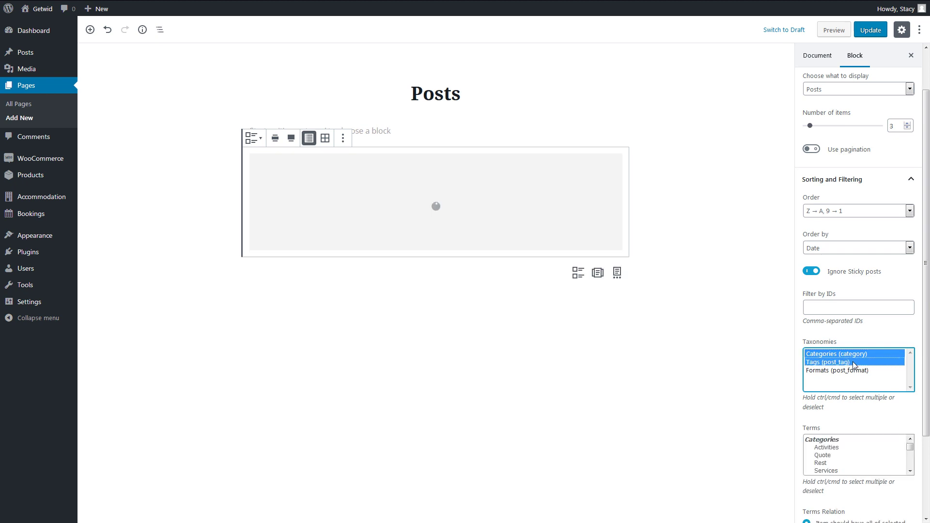
scroll(853, 398, "down", 1)
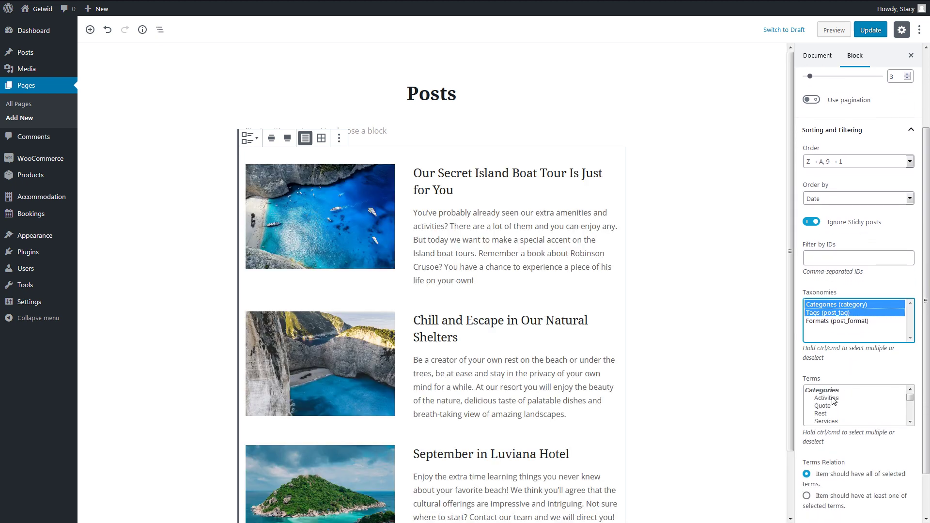
left_click(835, 398)
scroll(836, 412, "down", 2)
left_click(837, 415)
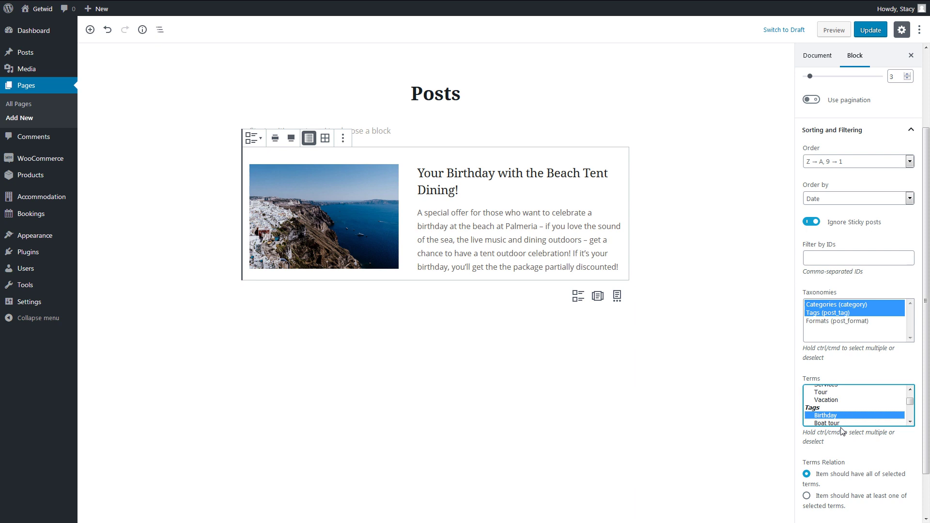
Switch Terms Relation to 'at least one', then back to 'all of selected terms'.
scroll(841, 431, "down", 2)
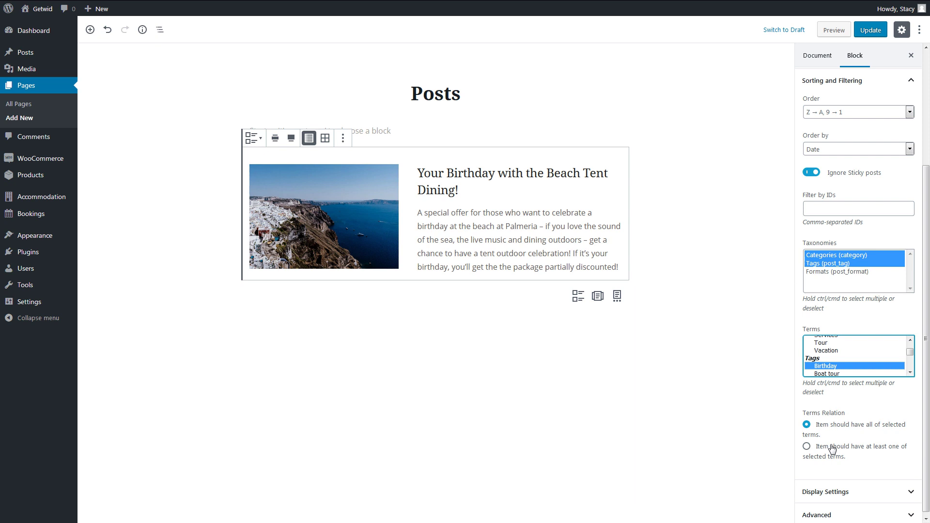
left_click(832, 449)
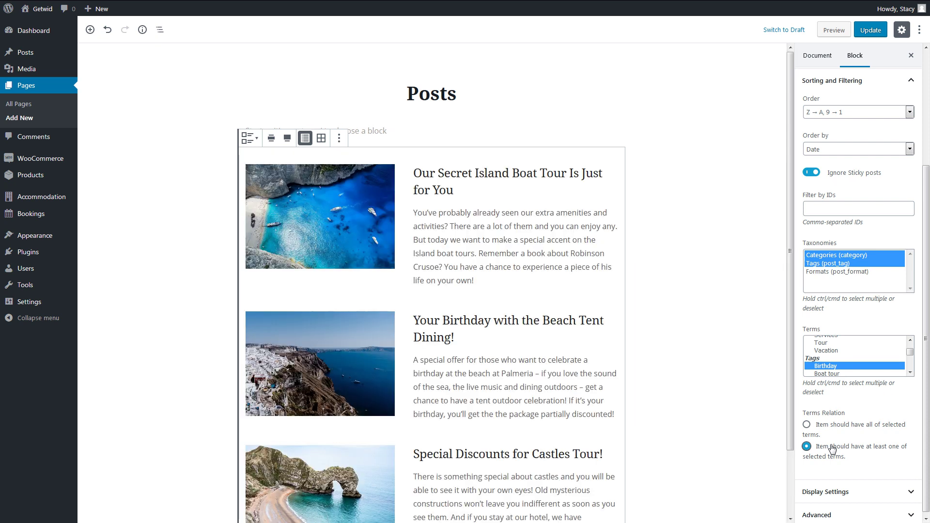
left_click(833, 429)
left_click(850, 490)
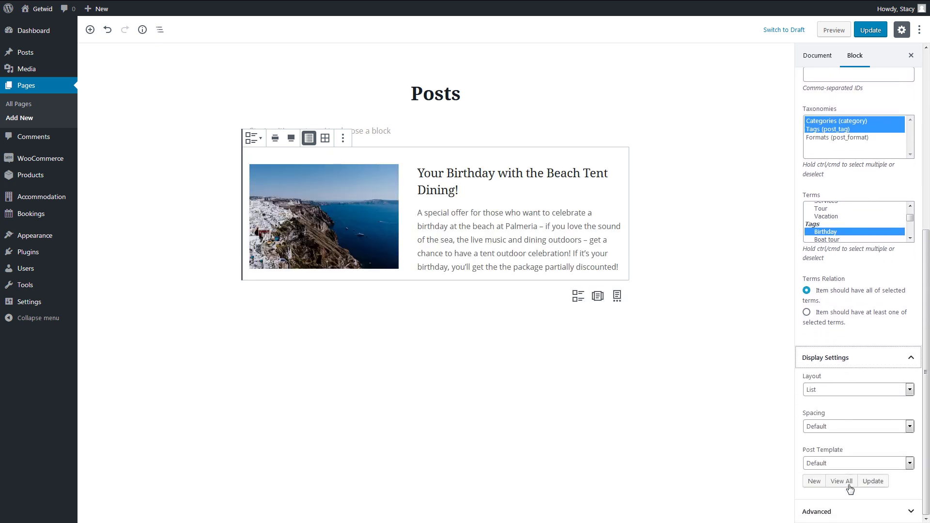
Switch the posts to a Grid layout matching at least one selected term and try the column count.
left_click(870, 389)
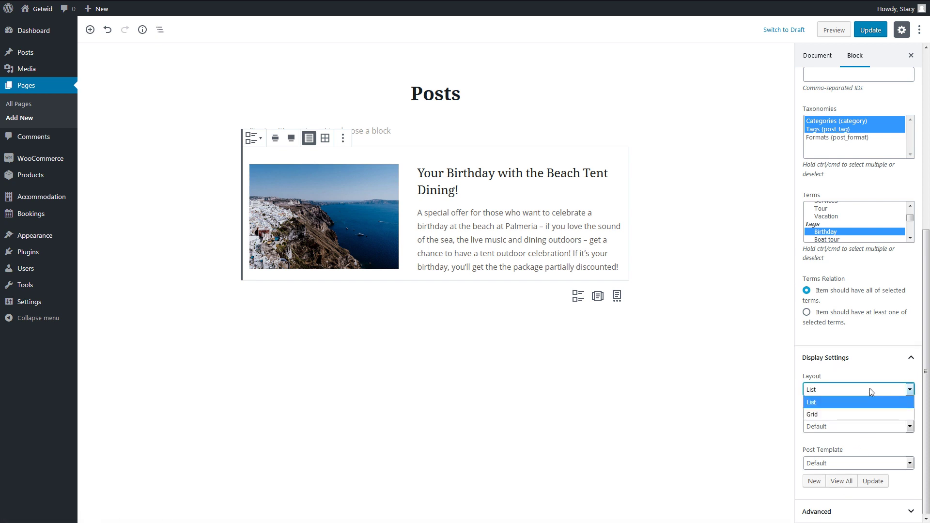
left_click(870, 414)
scroll(870, 416, "down", 1)
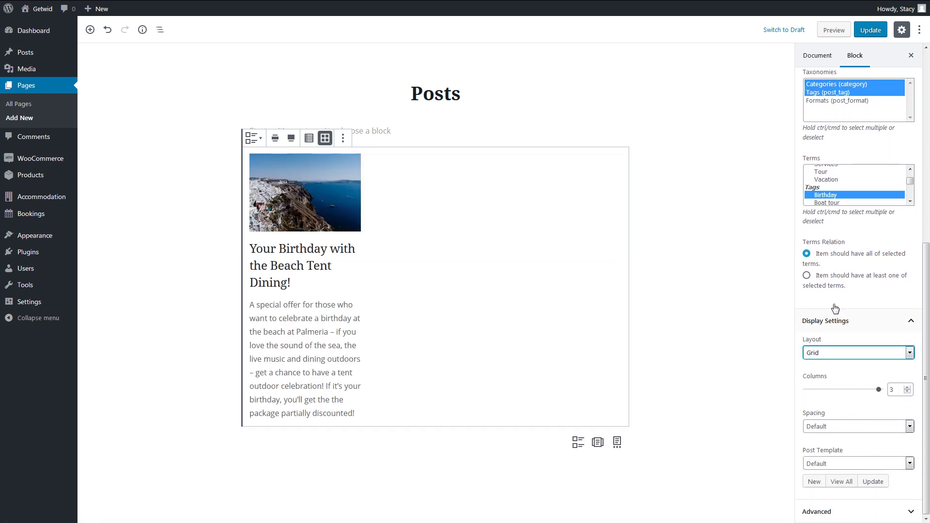
left_click(823, 277)
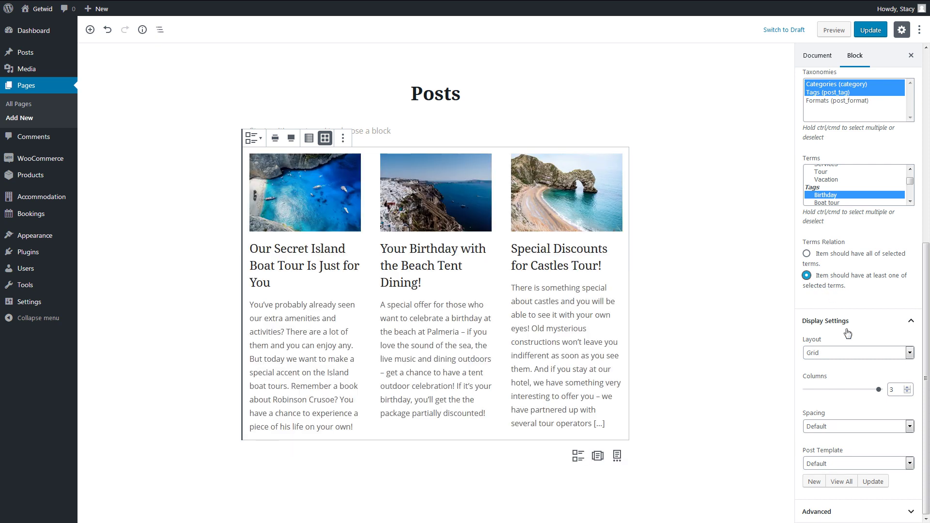
mouse_move(879, 390)
left_mouse_down()
mouse_move(844, 392)
mouse_move(883, 395)
left_mouse_up()
Try Large spacing between the posts, then return it to Default.
left_click(906, 428)
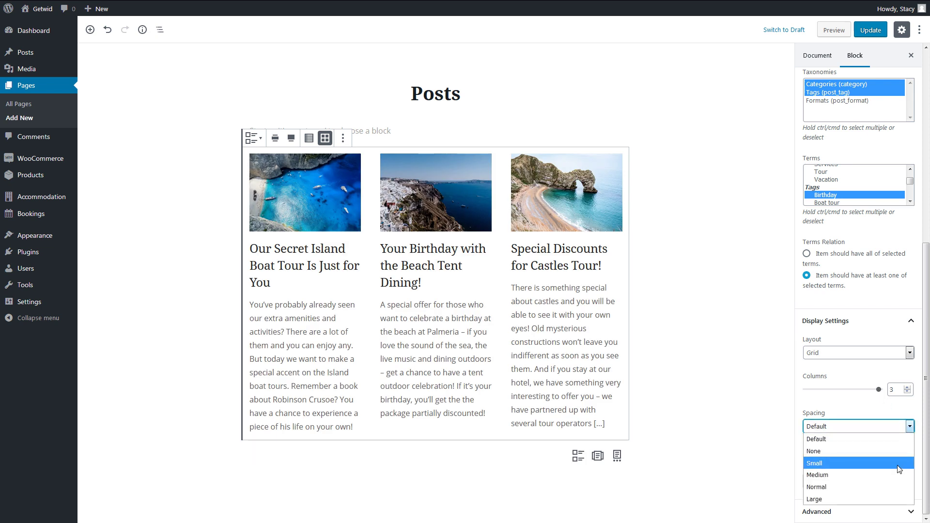
left_click(883, 499)
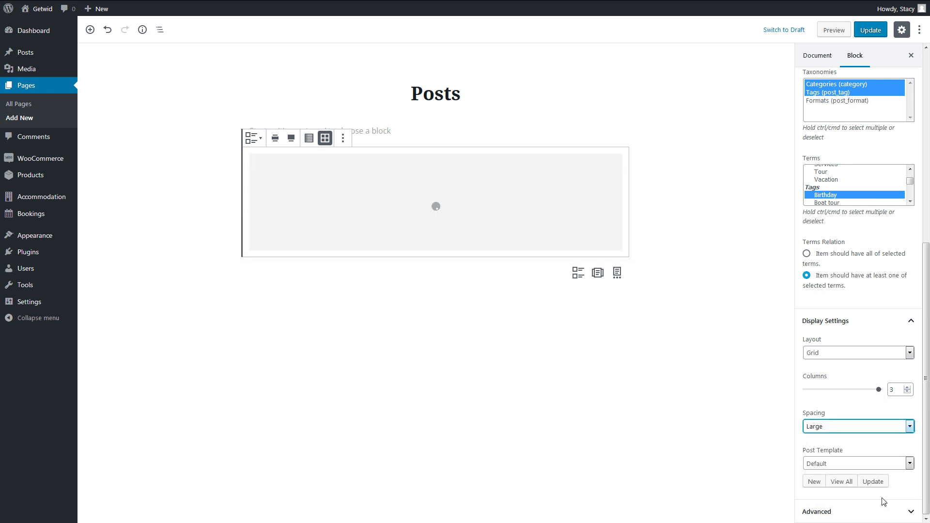
left_click(878, 428)
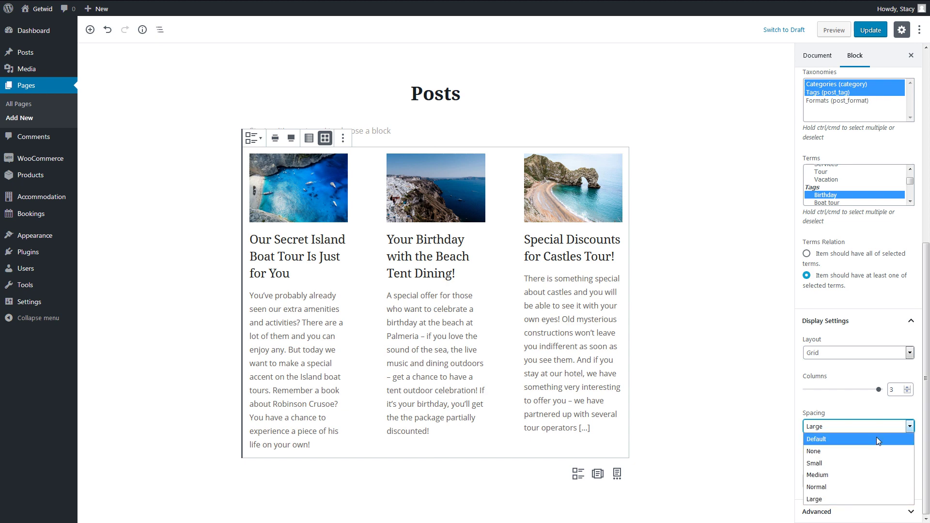
left_click(878, 439)
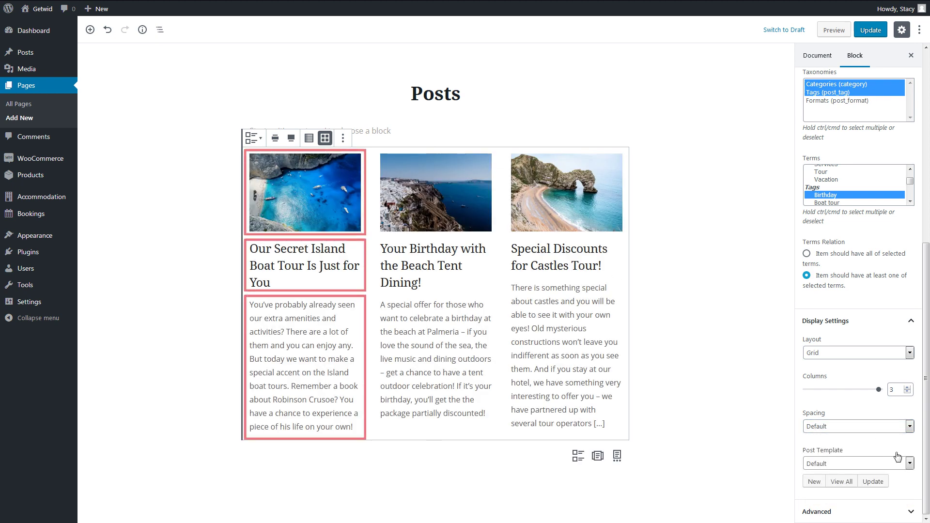
left_click(909, 464)
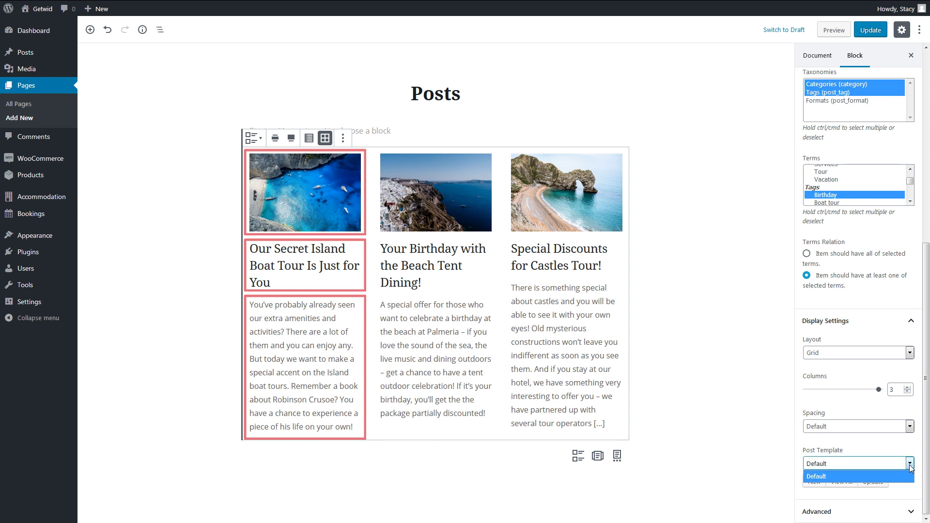
Create the new post template 'My Template' and browse the Getwid Post Blocks for it.
left_click(909, 476)
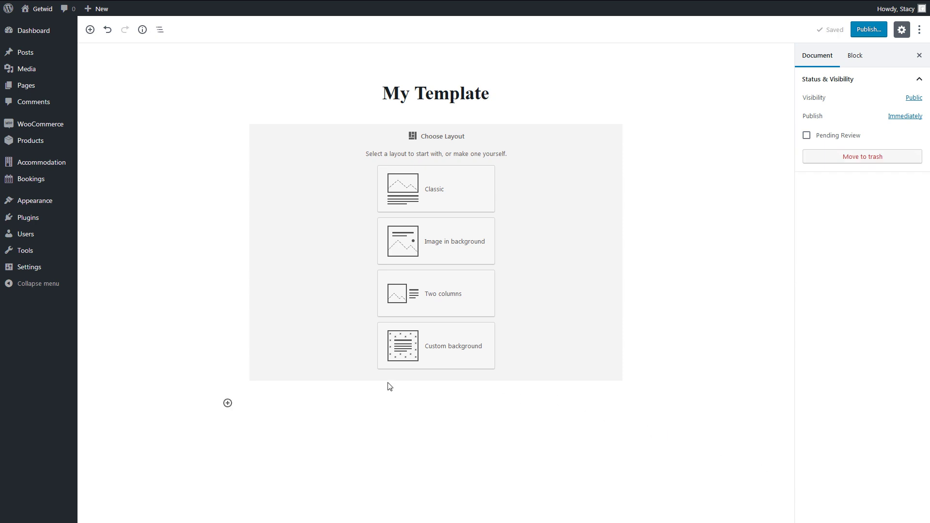
left_click(228, 403)
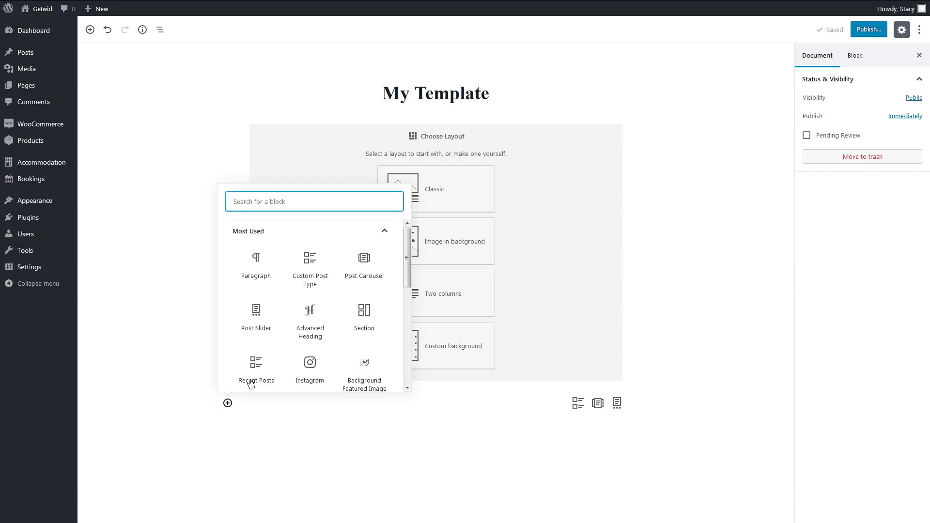
left_click(318, 238)
scroll(316, 318, "down", 2)
left_click(308, 347)
scroll(309, 347, "down", 3)
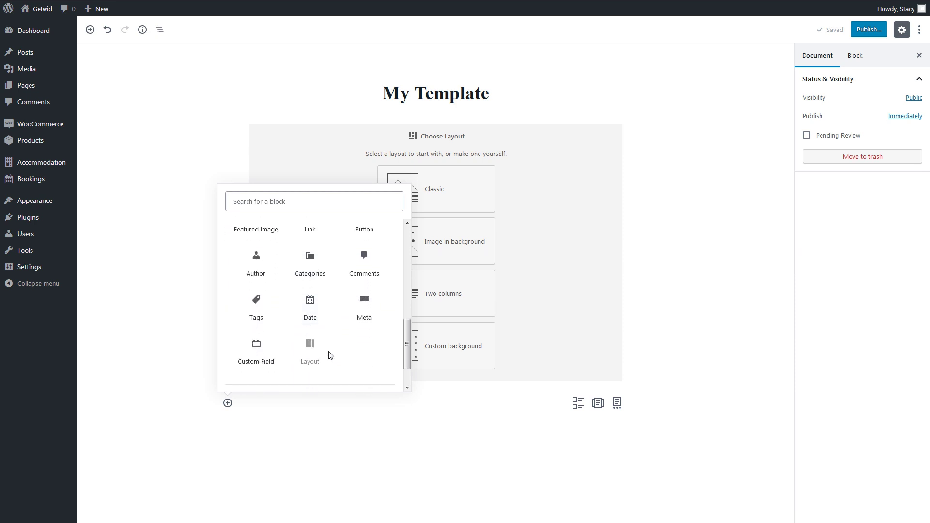
left_click(420, 430)
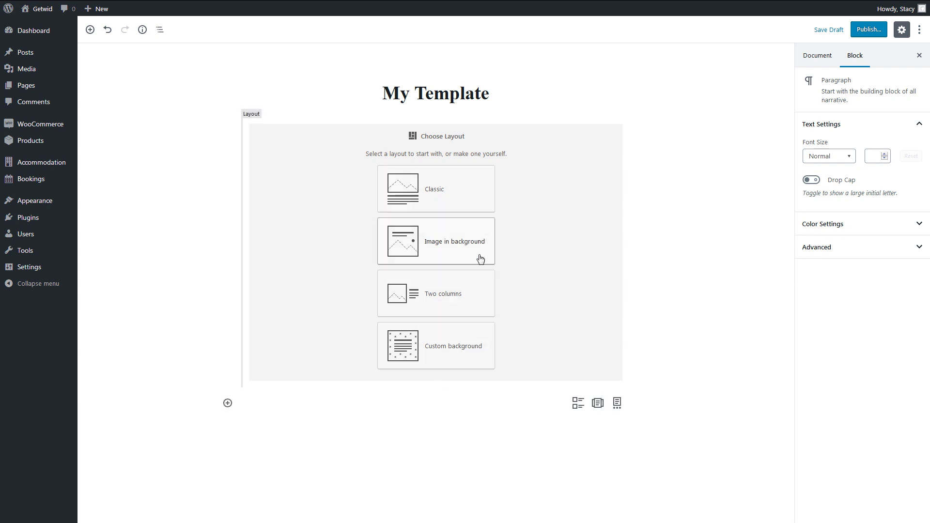
Apply the Two columns layout as a trial, then remove that block from the template.
left_click(476, 293)
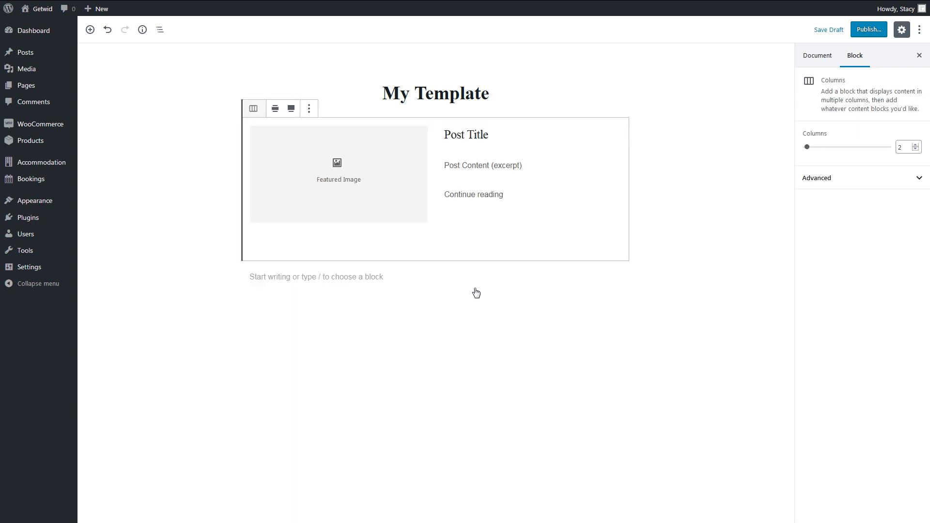
left_click(309, 108)
left_click(329, 231)
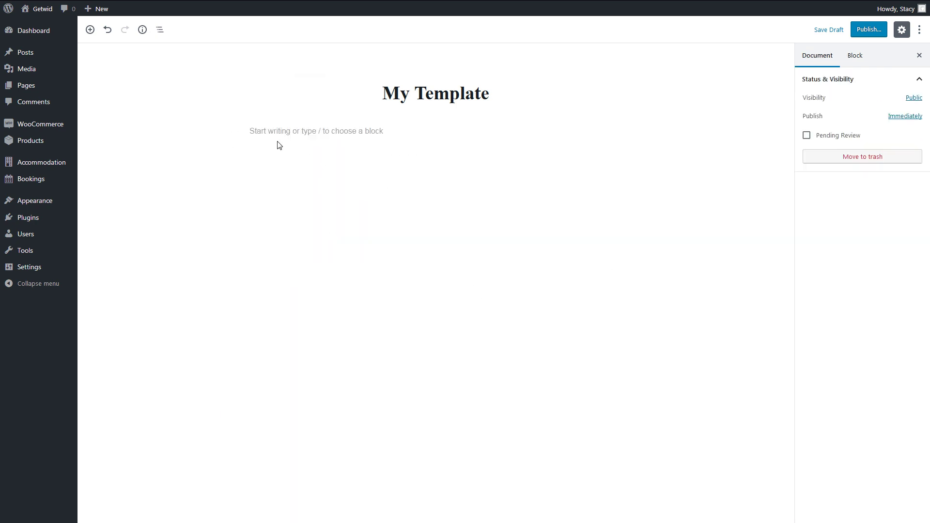
left_click(228, 131)
left_click(262, 197)
scroll(293, 314, "down", 2)
Insert a Background Featured Image block from Getwid Post Blocks into My Template.
left_click(294, 312)
scroll(294, 313, "down", 3)
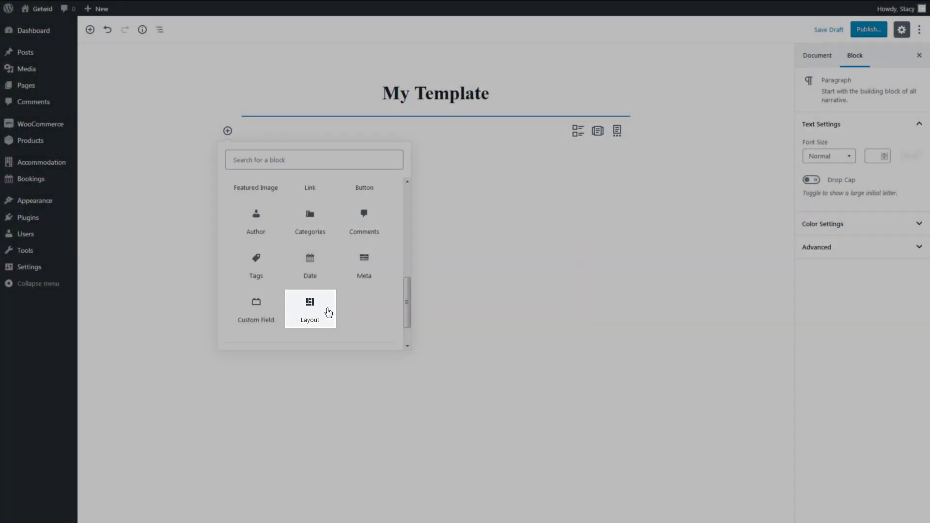
scroll(274, 234, "up", 2)
scroll(273, 234, "up", 1)
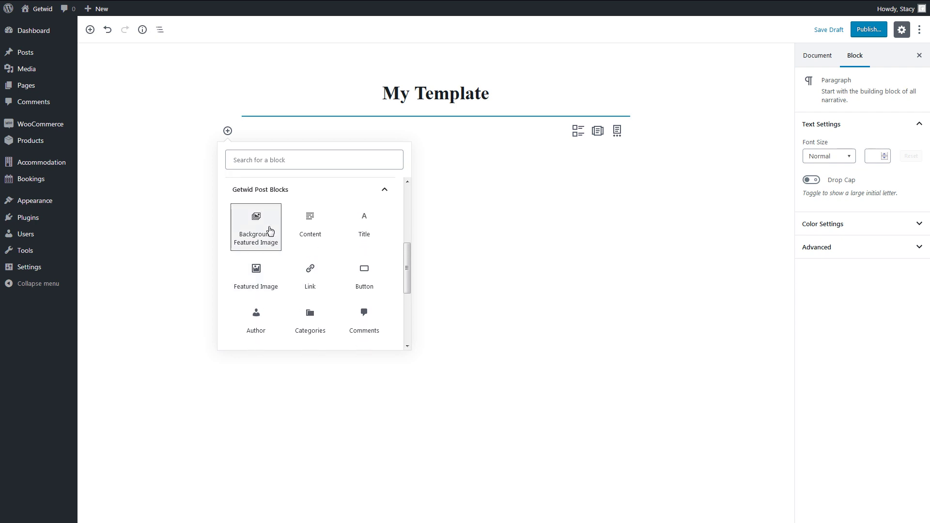
left_click(271, 231)
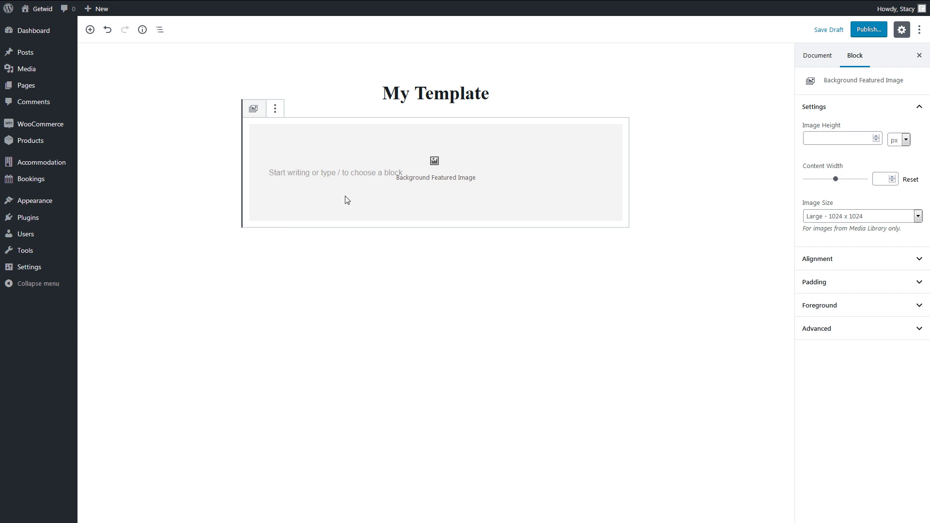
Select the image block's inner placeholder to add a block inside it.
left_click(379, 175)
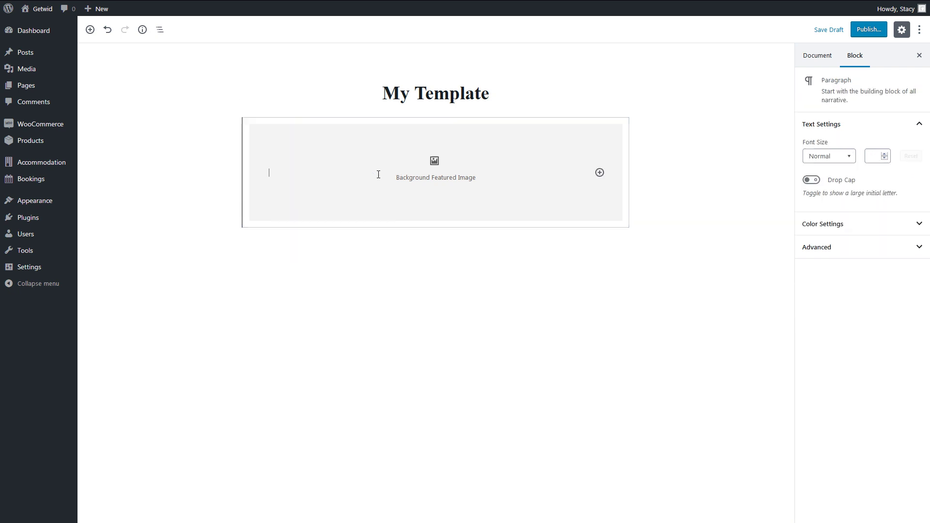
left_click(600, 174)
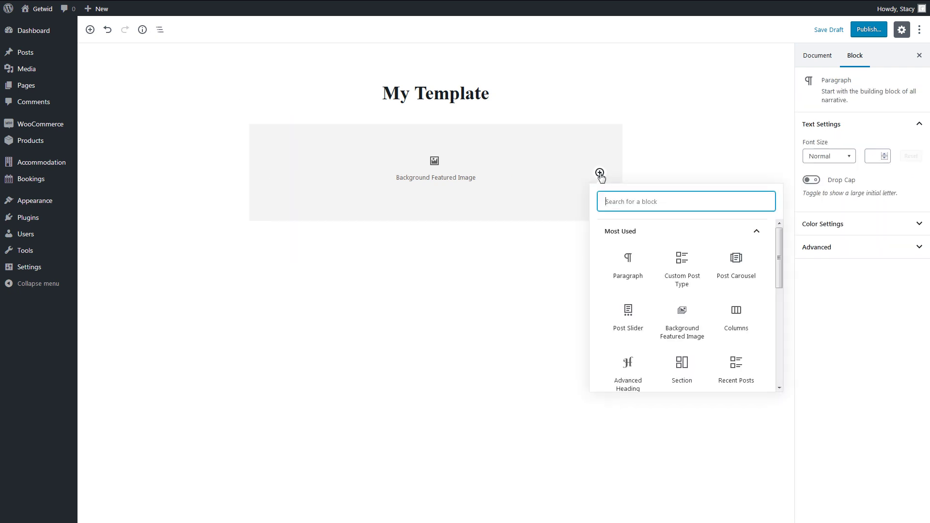
left_click(626, 229)
scroll(635, 290, "down", 2)
Insert the Getwid post Content block inside, set content width to 821, keeping image size Large – 1024 x 1024.
left_click(643, 345)
left_click(692, 281)
left_click(603, 226)
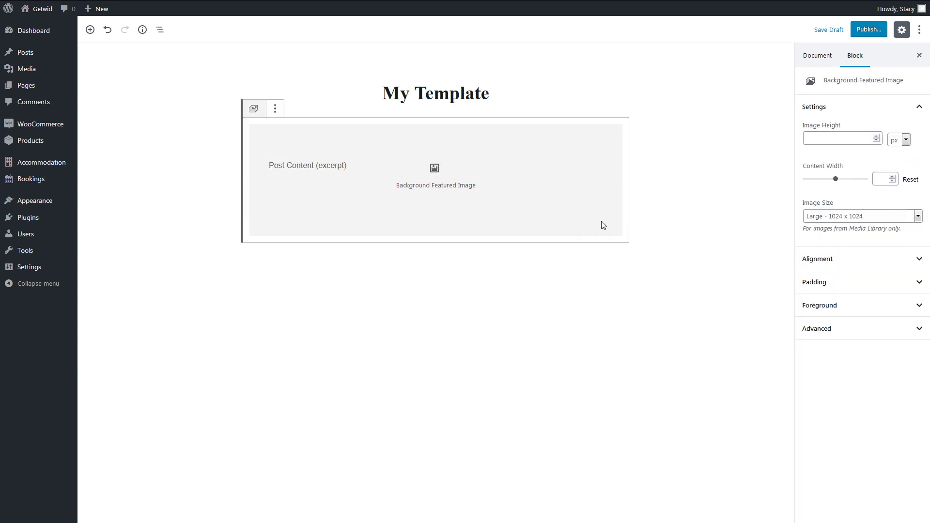
left_click(853, 141)
mouse_move(838, 182)
left_mouse_down()
mouse_move(851, 180)
mouse_move(812, 180)
mouse_move(831, 182)
left_mouse_up()
left_click(838, 214)
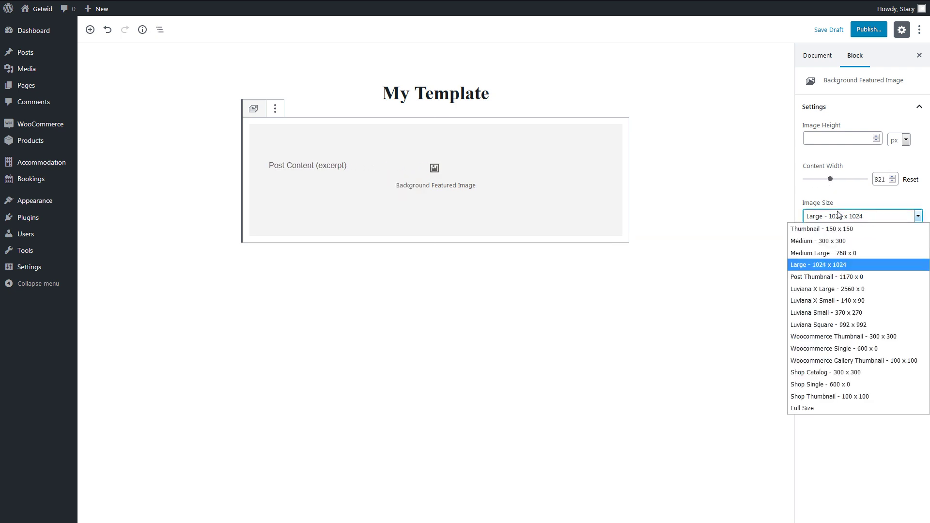
left_click(840, 217)
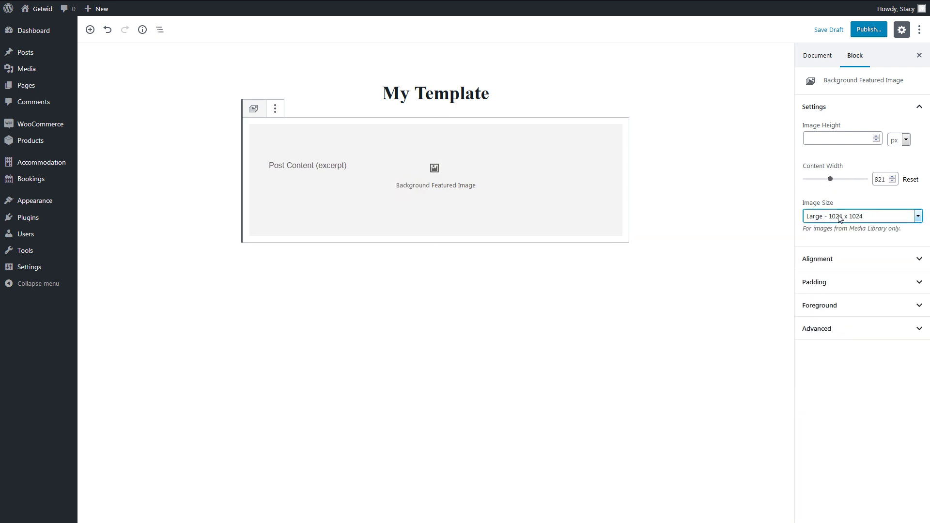
Review the Alignment options and set the block's left padding to Large.
left_click(844, 261)
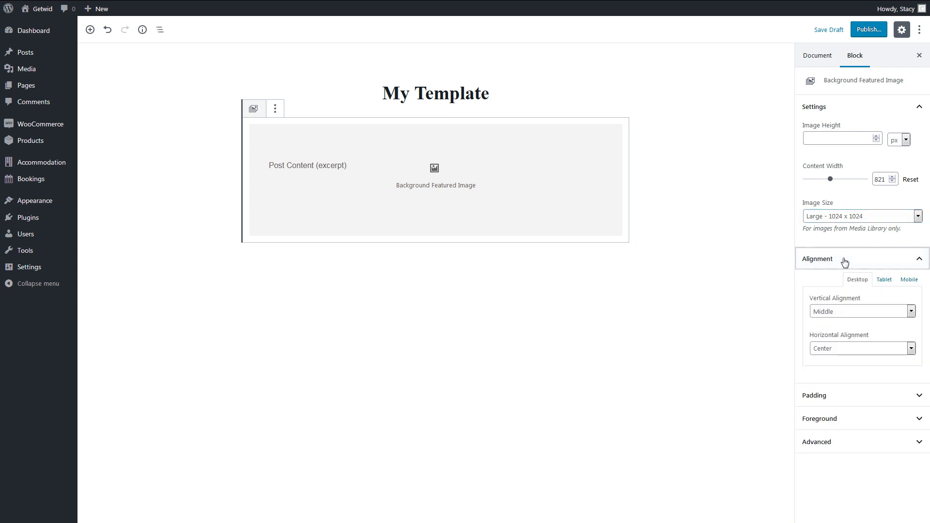
left_click(844, 263)
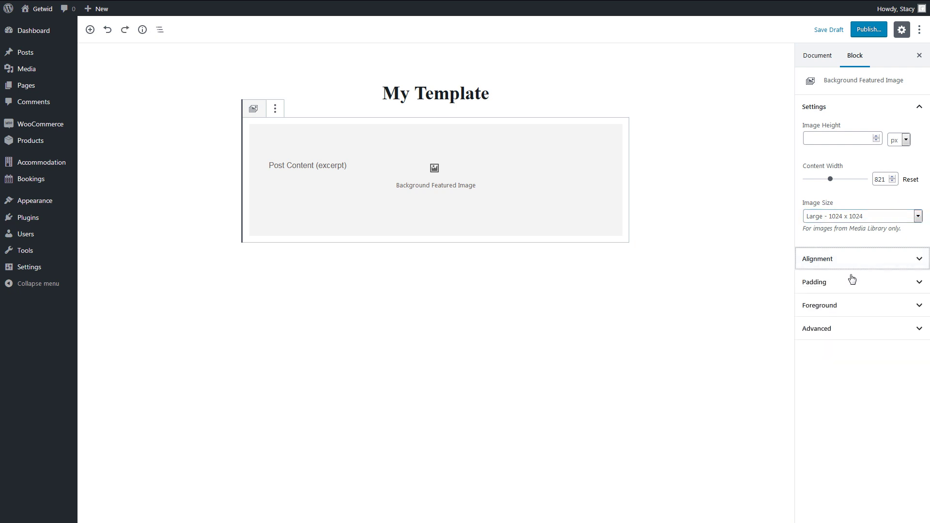
left_click(851, 281)
left_click(868, 408)
left_click(848, 473)
left_click(846, 409)
Reset left padding to Default and give the foreground layer the light-blue colour.
left_click(845, 422)
left_click(844, 283)
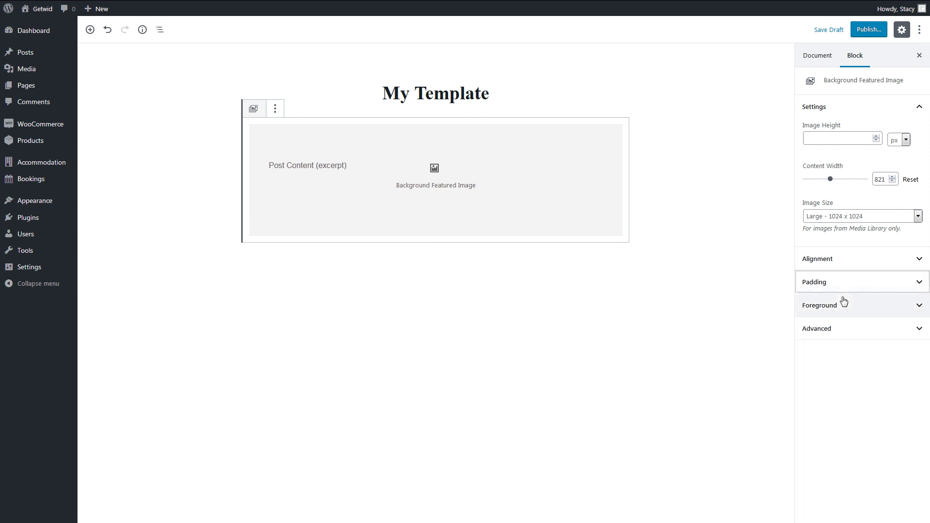
left_click(844, 305)
left_click(849, 405)
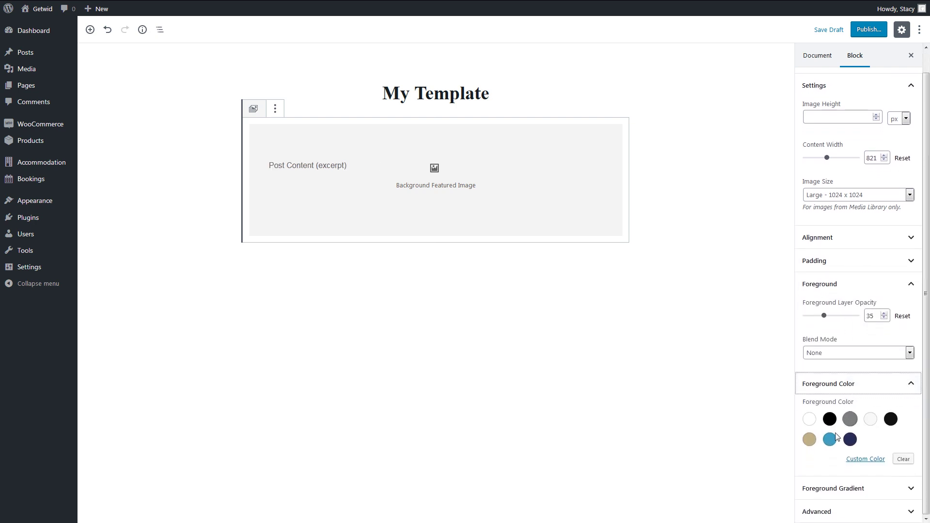
left_click(830, 440)
Try a grey-to-black Radial foreground gradient, then clear both gradient colours.
left_click(855, 489)
left_click(854, 482)
left_click(850, 467)
left_click(849, 412)
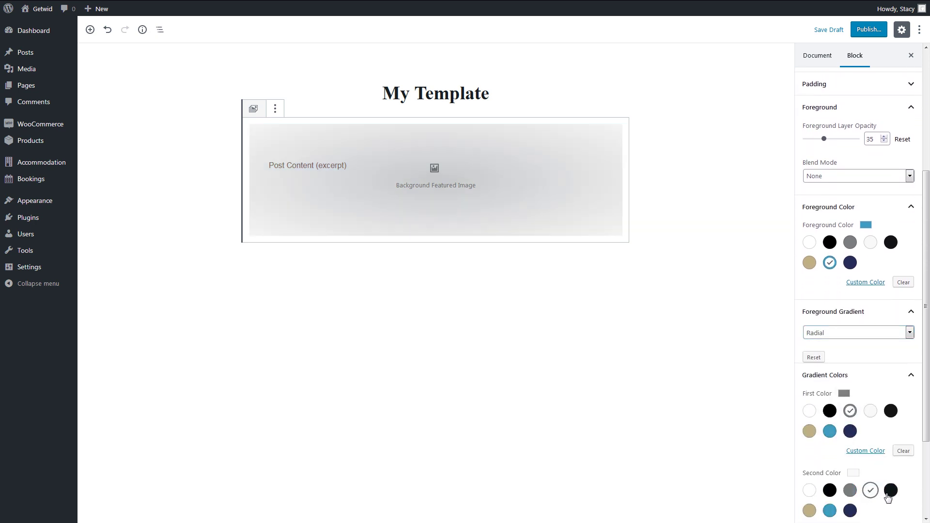
left_click(890, 490)
scroll(890, 494, "down", 1)
left_click(903, 402)
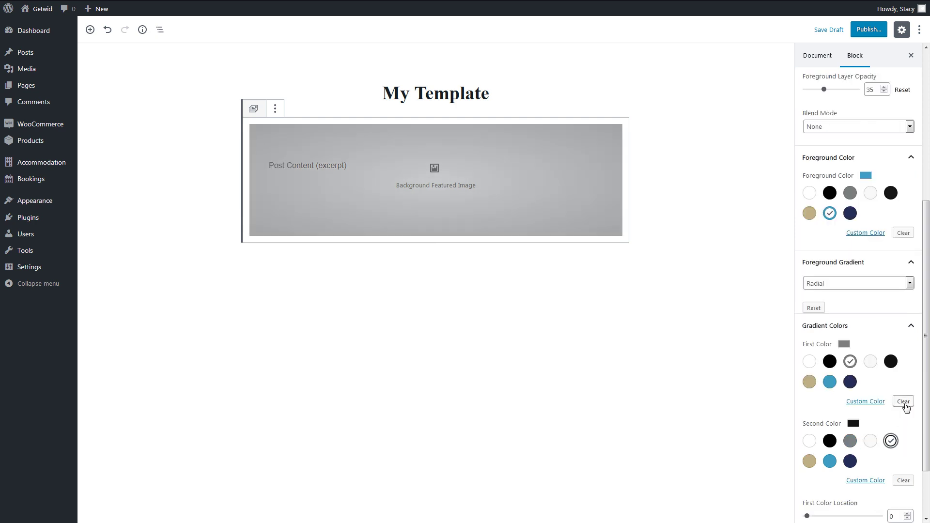
left_click(900, 482)
scroll(900, 484, "down", 1)
scroll(900, 484, "up", 2)
left_click(892, 309)
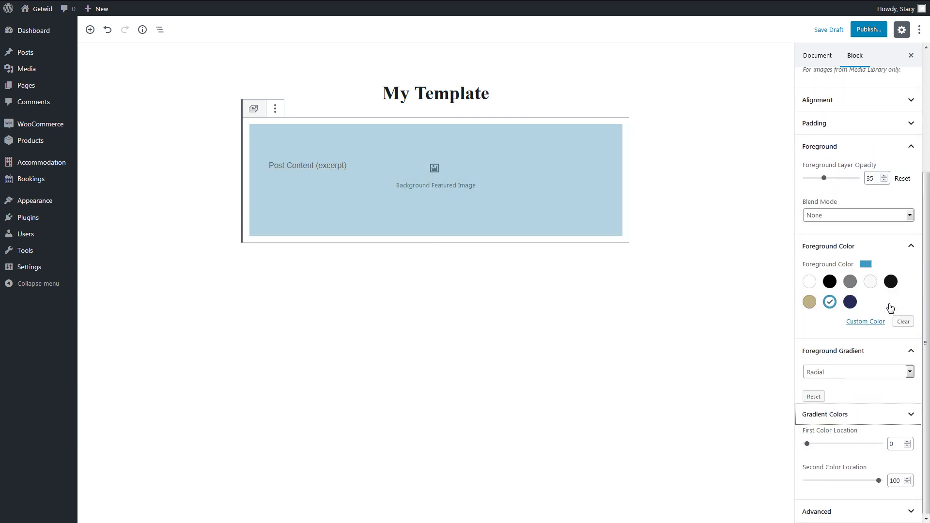
Remove the foreground gradient, keep blend mode None, and lower foreground opacity to 30.
left_click(816, 396)
left_click(910, 324)
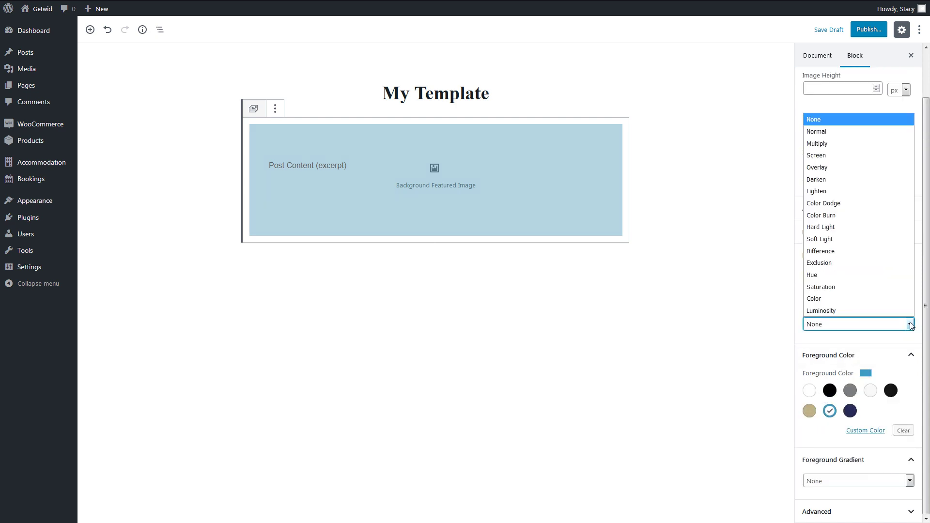
left_click(910, 325)
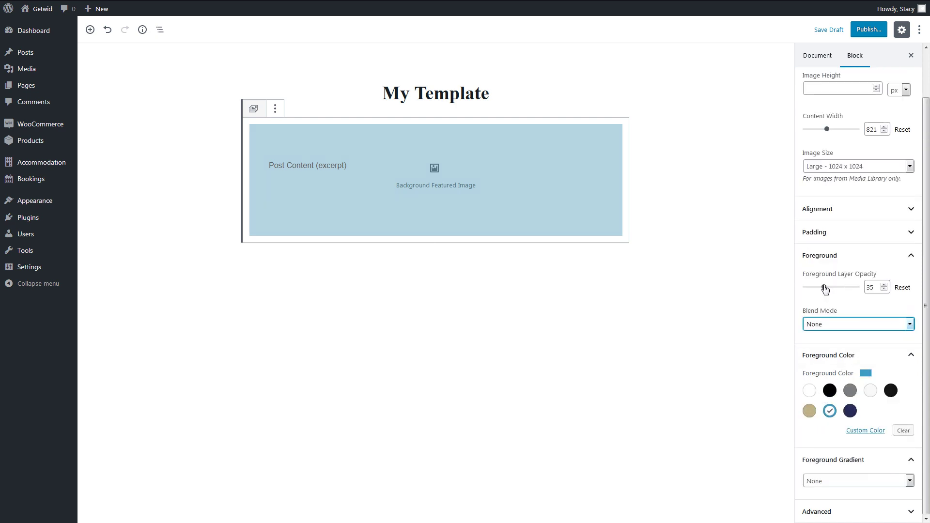
mouse_move(825, 289)
left_mouse_down()
mouse_move(845, 293)
mouse_move(822, 289)
left_mouse_up()
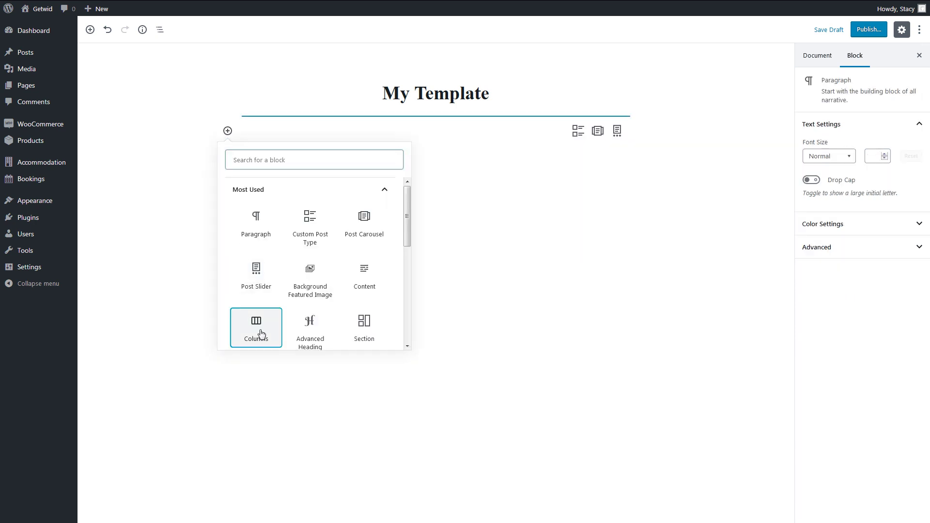
Split the template into two columns and insert a Getwid post Content block.
left_click(256, 325)
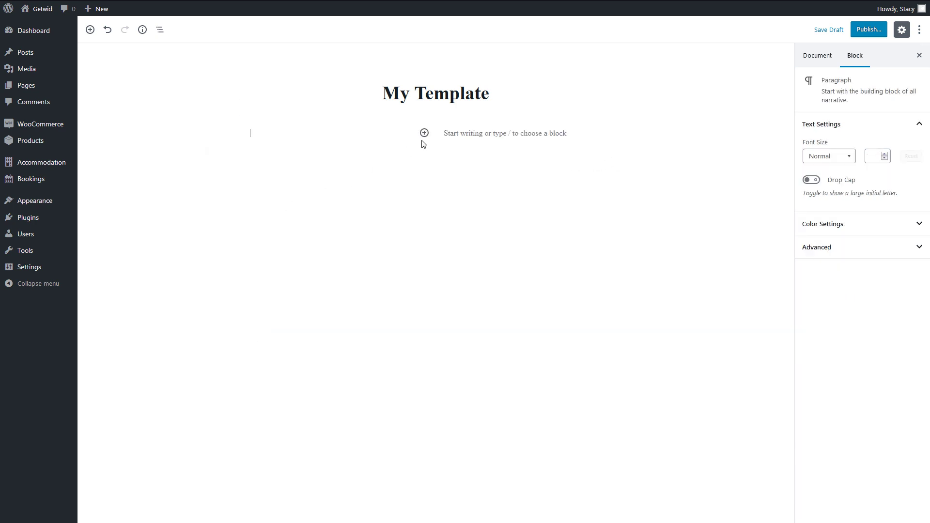
left_click(424, 133)
left_click(457, 192)
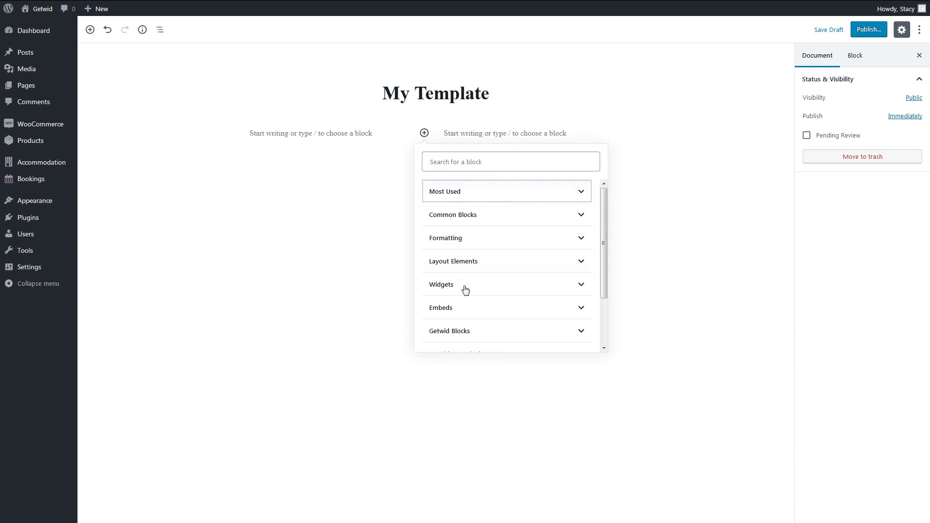
scroll(463, 339, "down", 2)
left_click(463, 310)
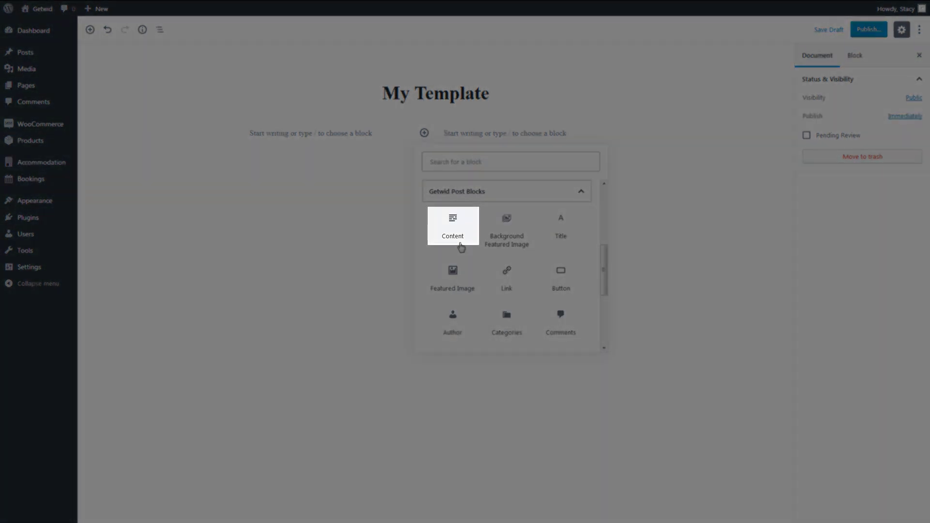
left_click(461, 247)
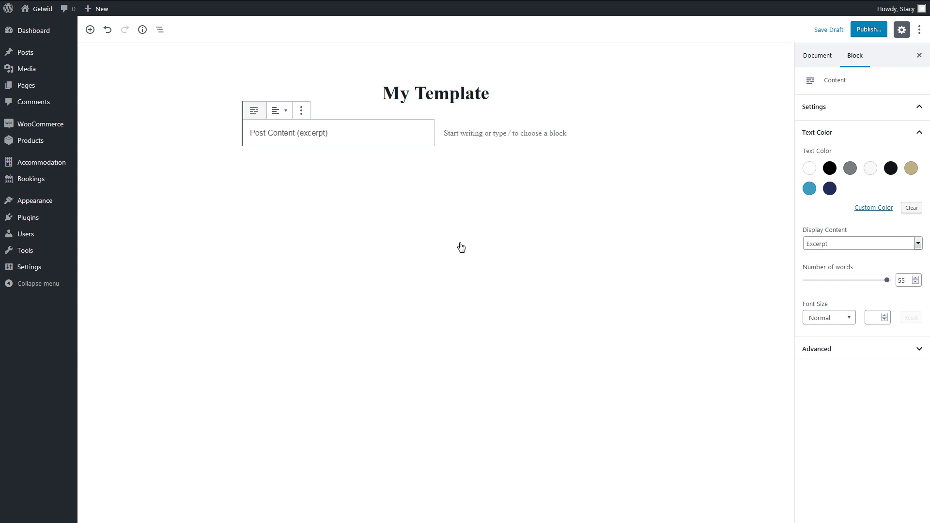
Centre the post content, make it blue, keep Excerpt, and set custom font size 40.
left_click(281, 112)
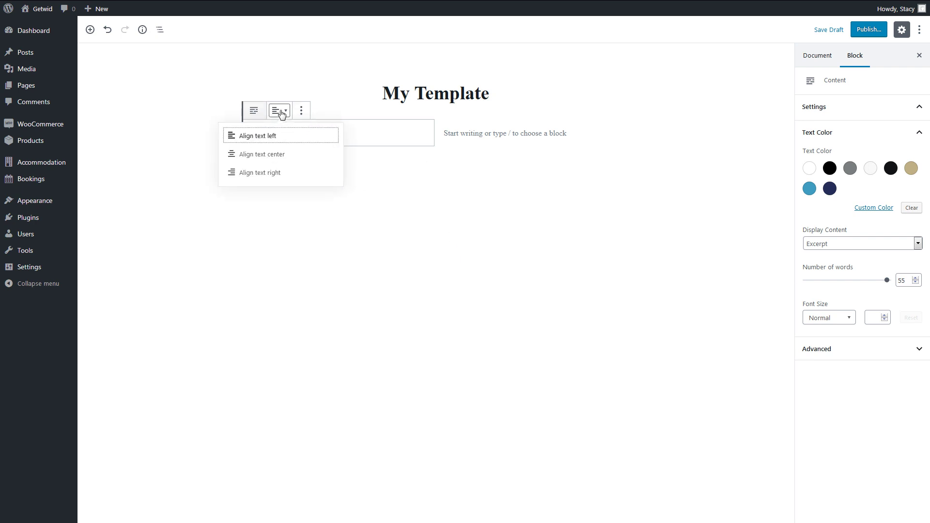
left_click(276, 154)
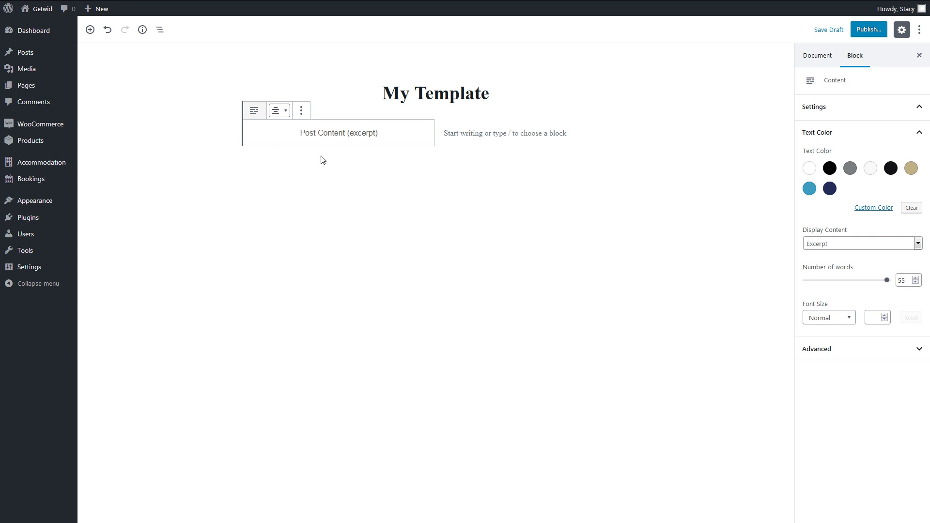
left_click(810, 190)
left_click(918, 246)
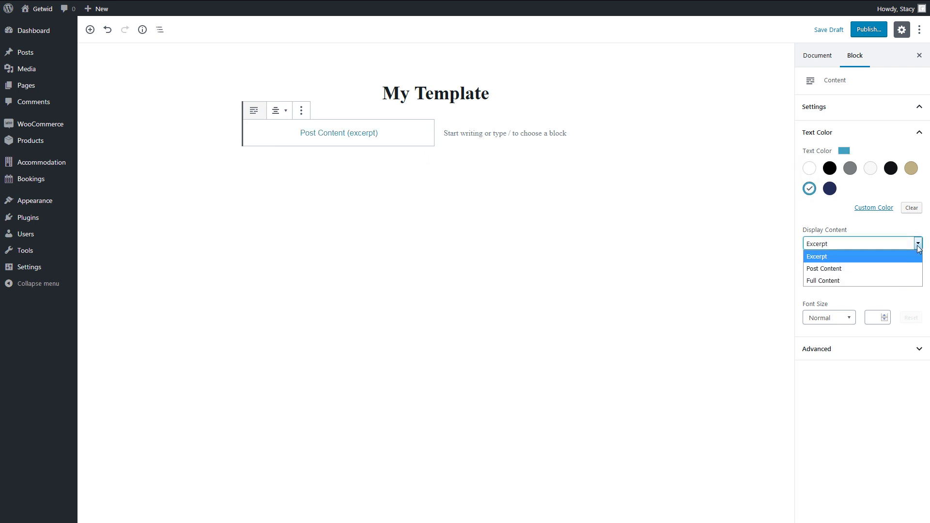
left_click(915, 257)
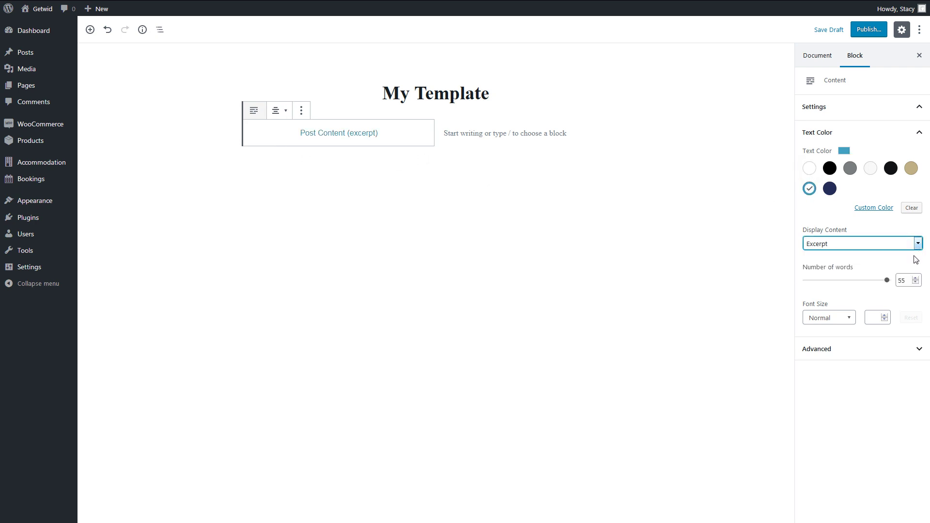
left_click(908, 282)
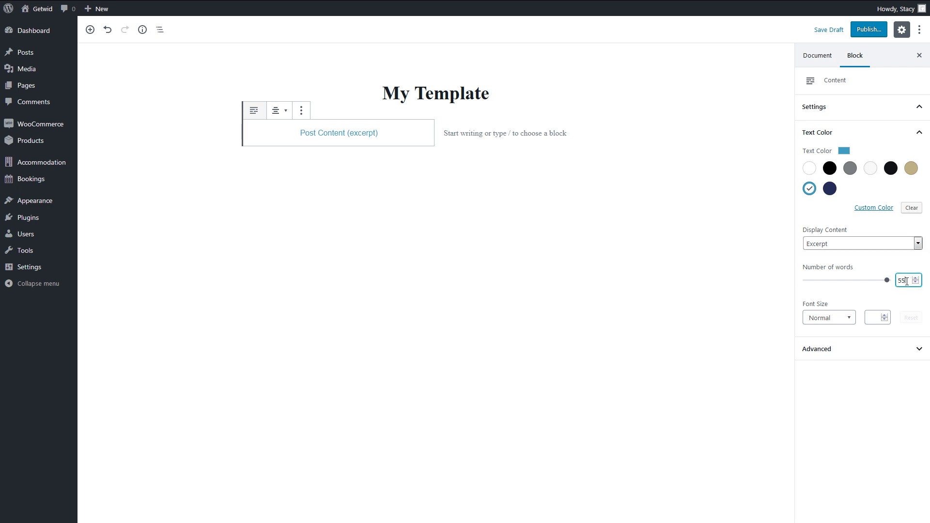
left_click(852, 322)
left_click(851, 322)
left_click(873, 318)
type("40")
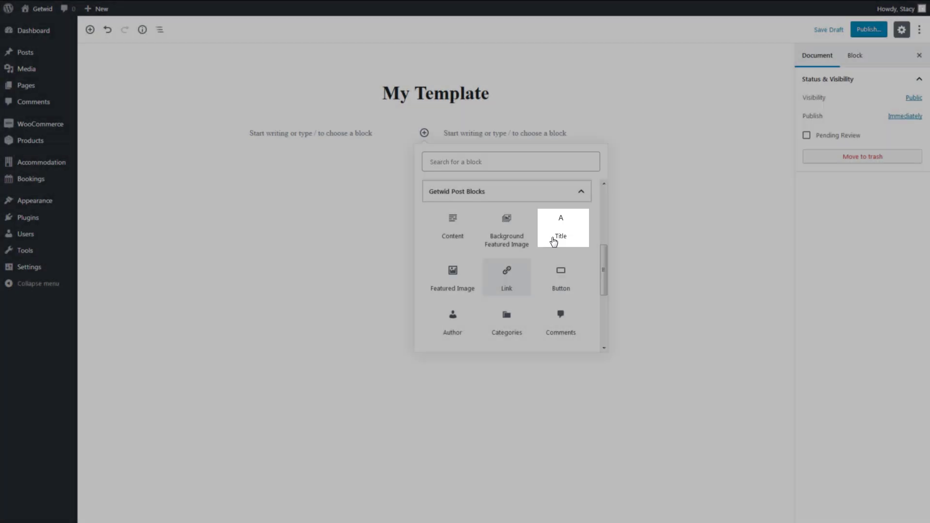
Insert a Post Title block at Normal size, colour it blue, and view its Link to options.
left_click(553, 241)
left_click(286, 110)
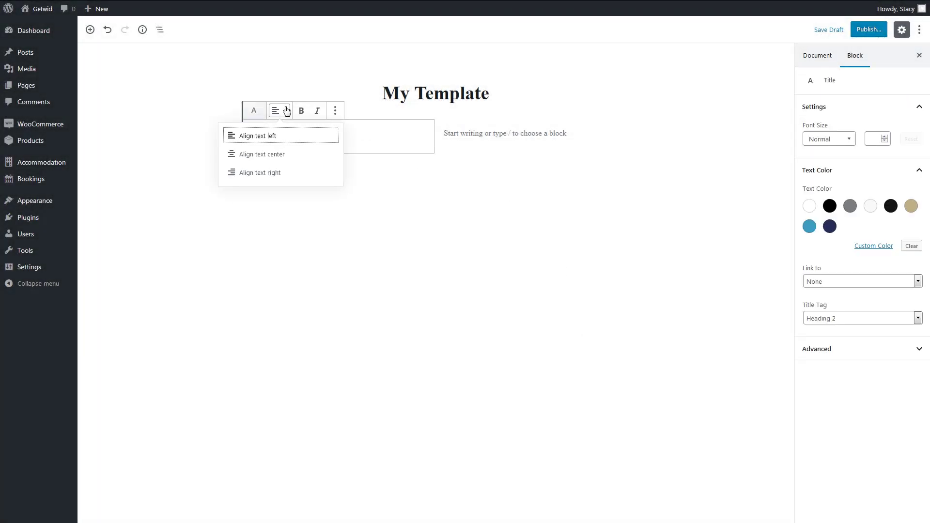
left_click(286, 110)
left_click(851, 139)
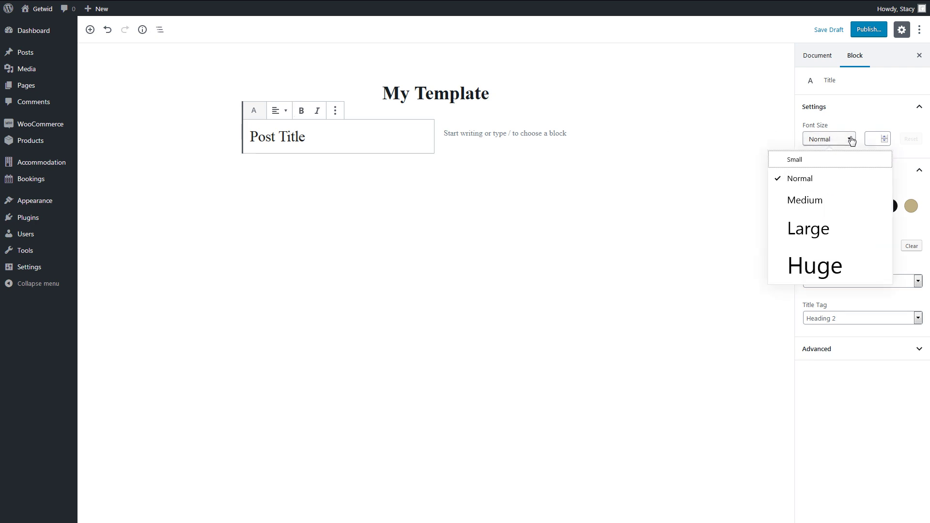
left_click(851, 139)
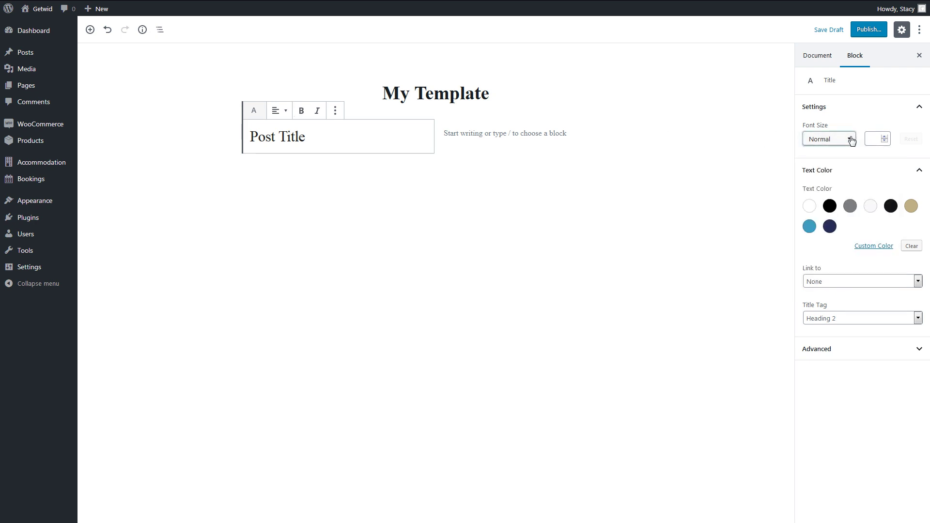
left_click(811, 226)
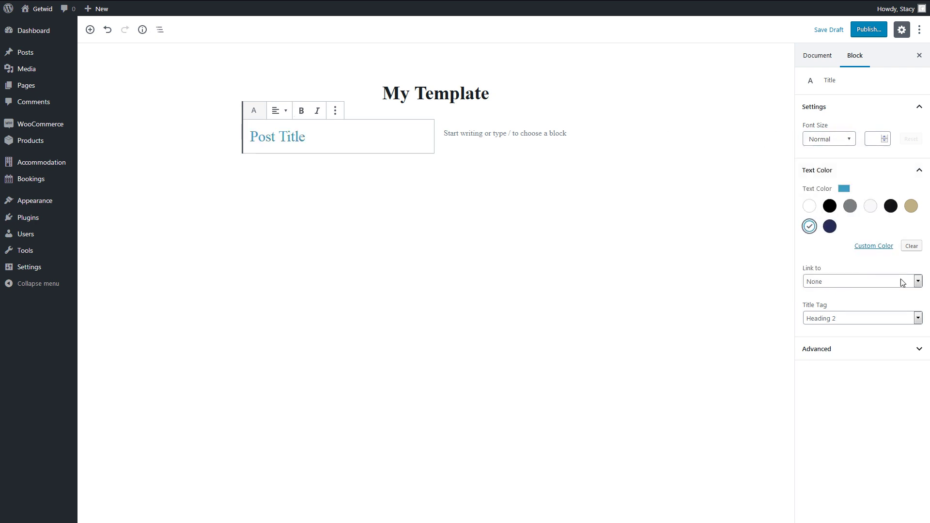
left_click(919, 283)
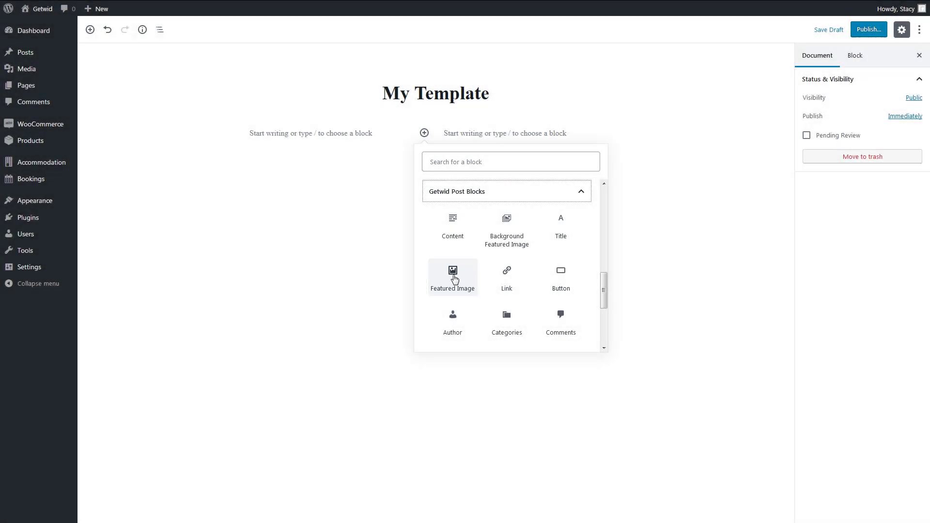
Insert an unlinked Featured Image block in the left column at Large - 1024 x 1024 size.
left_click(455, 278)
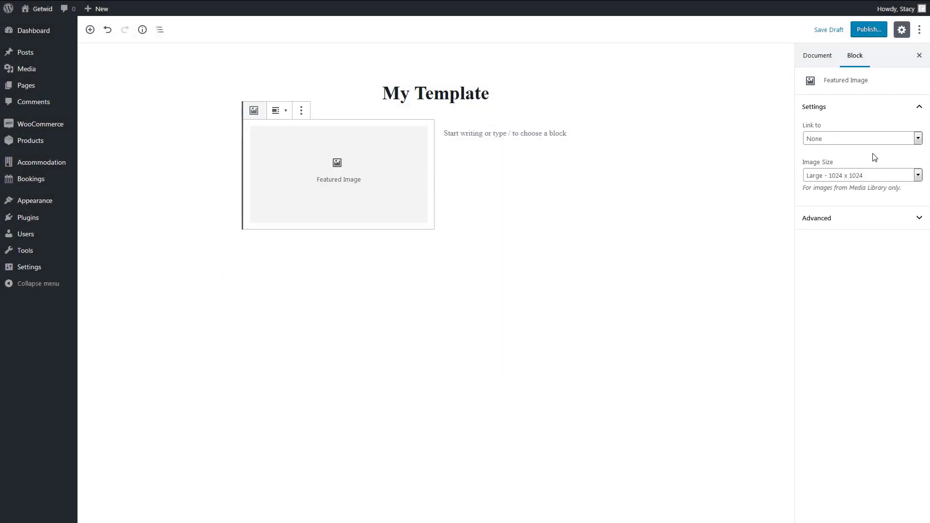
left_click(919, 138)
left_click(918, 140)
left_click(920, 176)
left_click(920, 176)
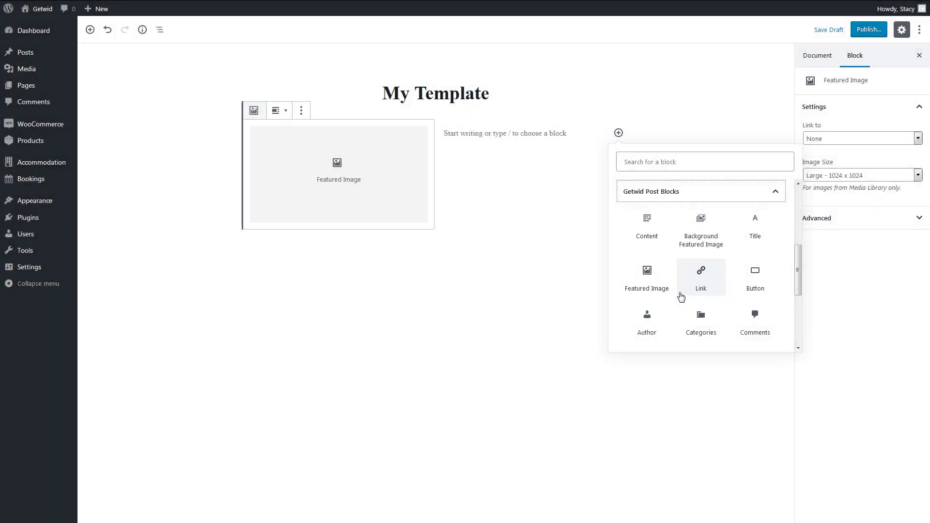
Add a light-blue post Link block in the right column, then delete it.
left_click(681, 297)
type("More!")
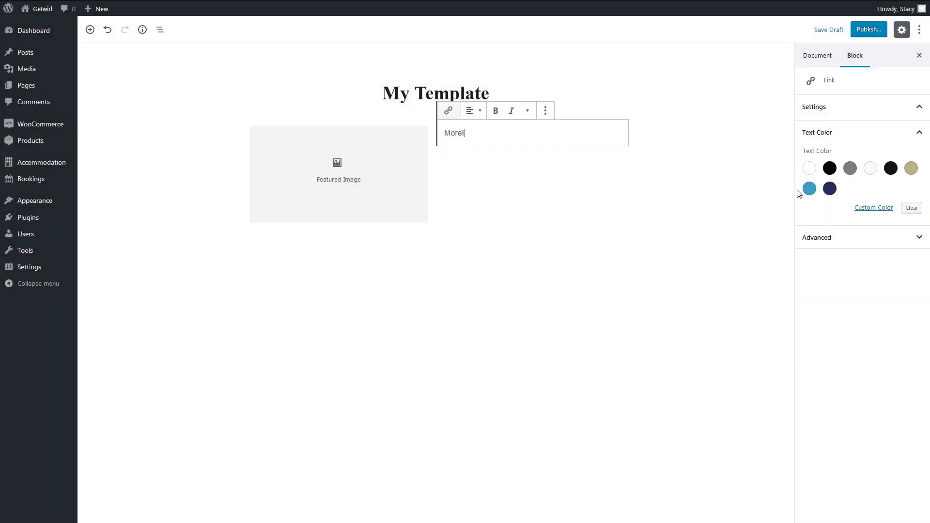
left_click(810, 189)
left_click(545, 111)
left_click(557, 249)
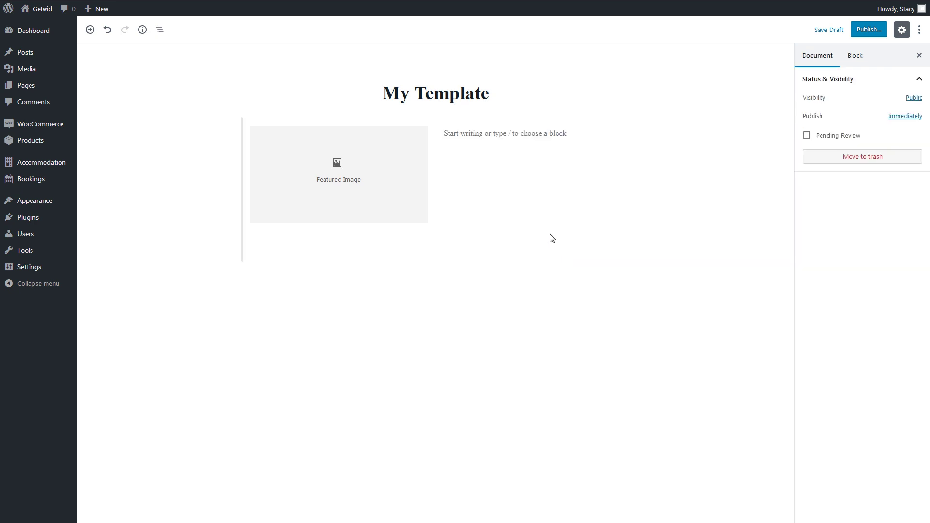
Insert a READ MORE button in the right column with navy text on a grey background.
left_click(497, 137)
left_click(618, 132)
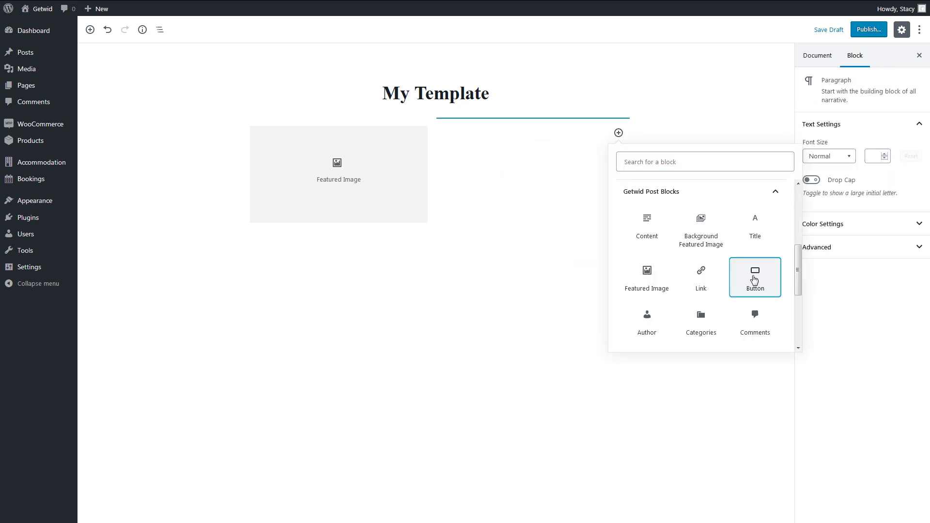
left_click(754, 280)
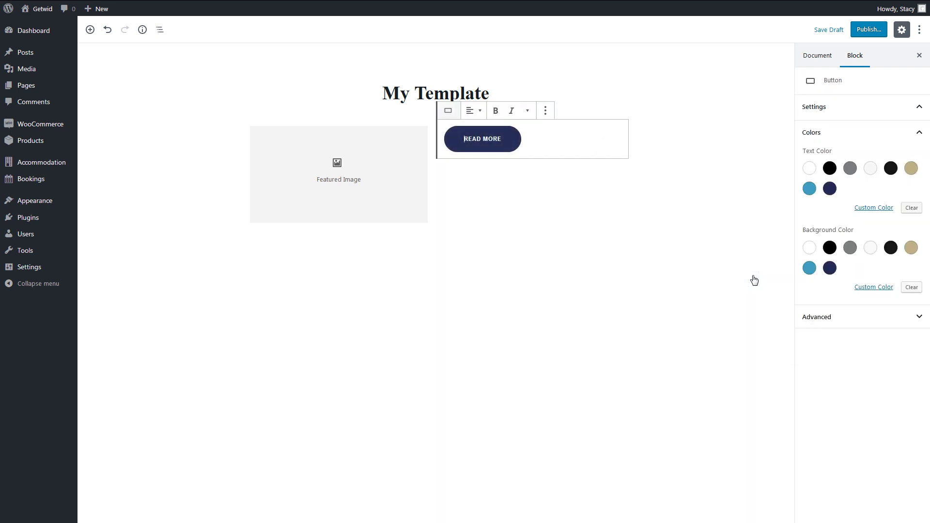
left_click(830, 189)
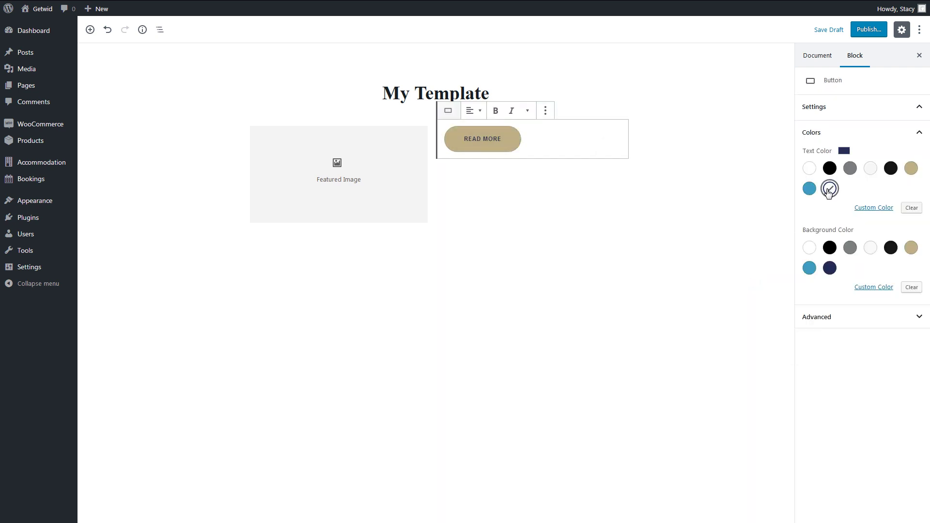
left_click(851, 248)
Add a post Meta block below the button and remove its Tags item.
left_click(618, 175)
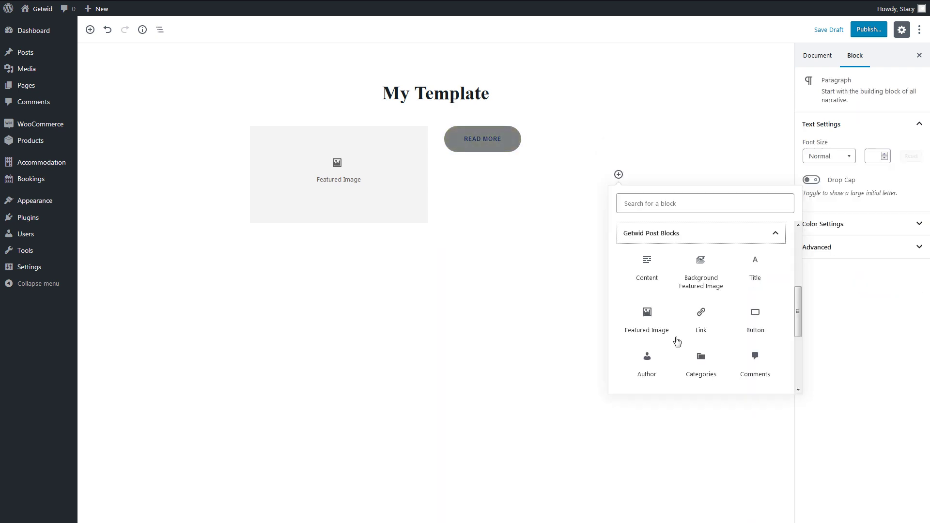
scroll(677, 341, "down", 3)
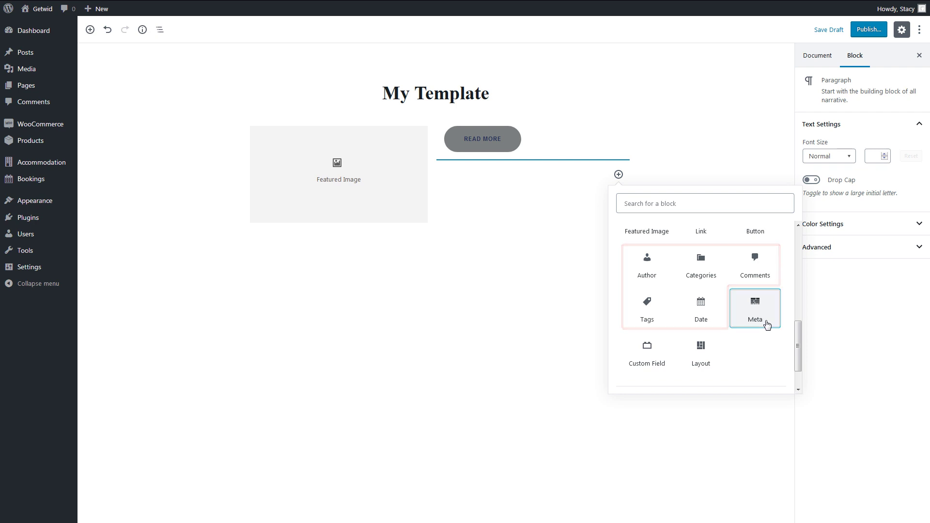
left_click(767, 325)
left_click(529, 210)
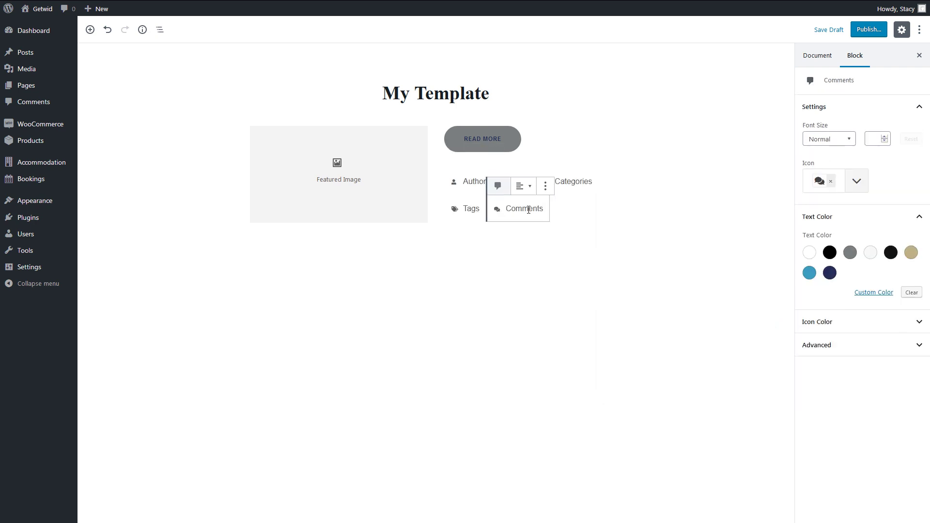
left_click(469, 208)
left_click(503, 186)
left_click(533, 327)
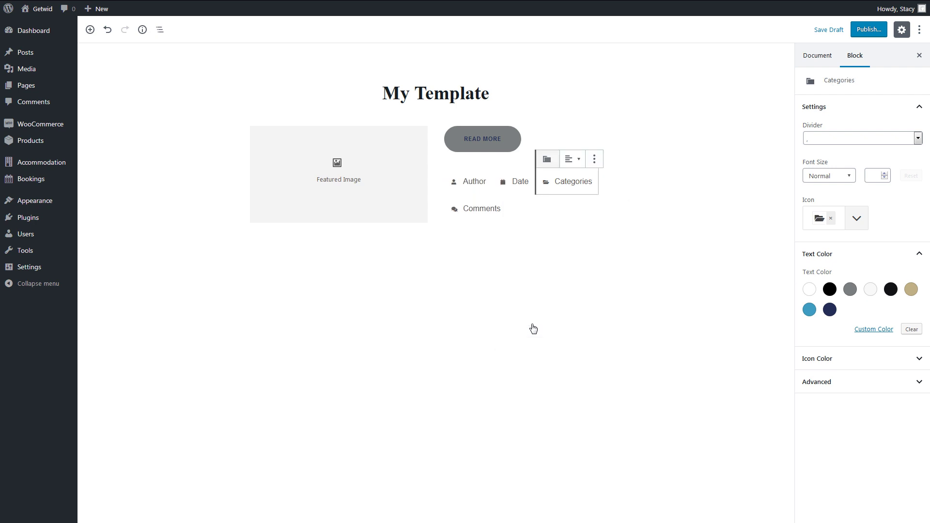
Colour the Categories text dark, the Date blue, and the Comments gold.
left_click(890, 289)
left_click(517, 184)
left_click(809, 272)
left_click(473, 208)
left_click(911, 252)
Set Comments to Large size with a different icon coloured grey.
left_click(848, 145)
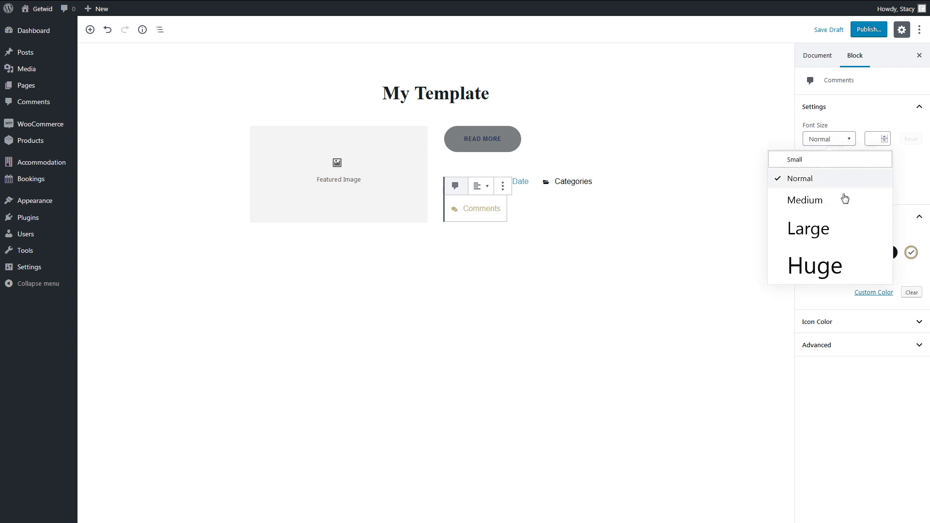
left_click(839, 237)
left_click(917, 179)
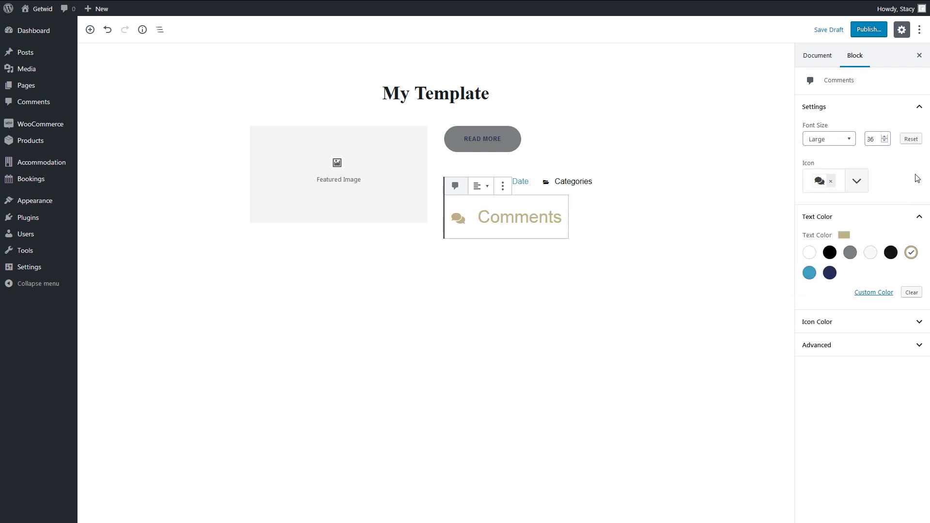
left_click(857, 181)
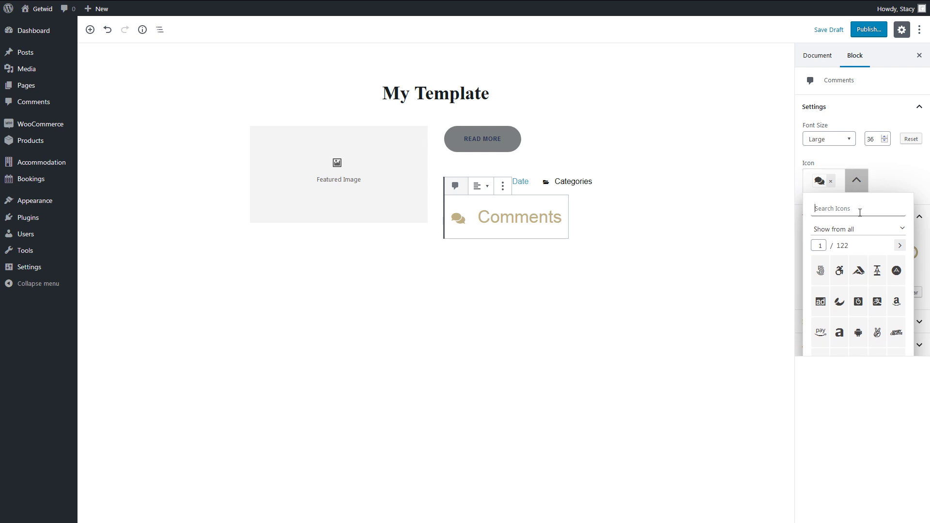
left_click(840, 303)
left_click(859, 404)
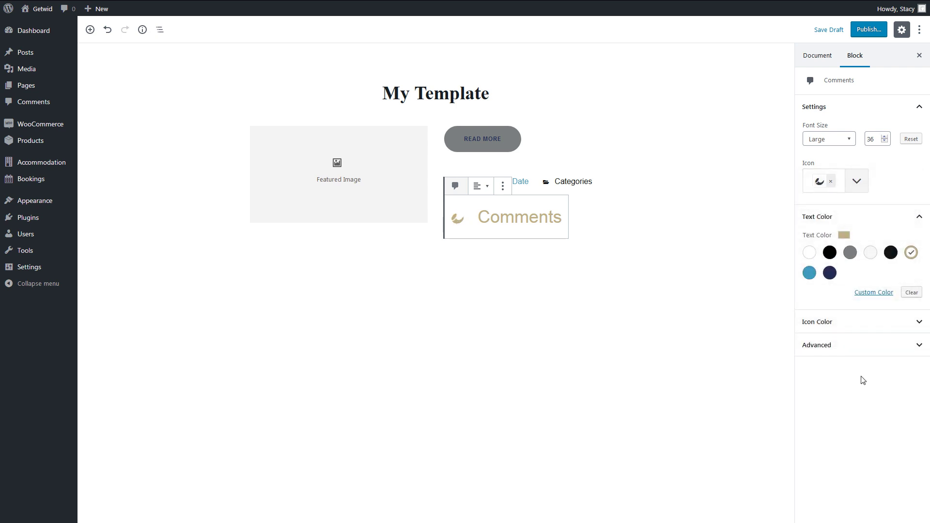
left_click(843, 325)
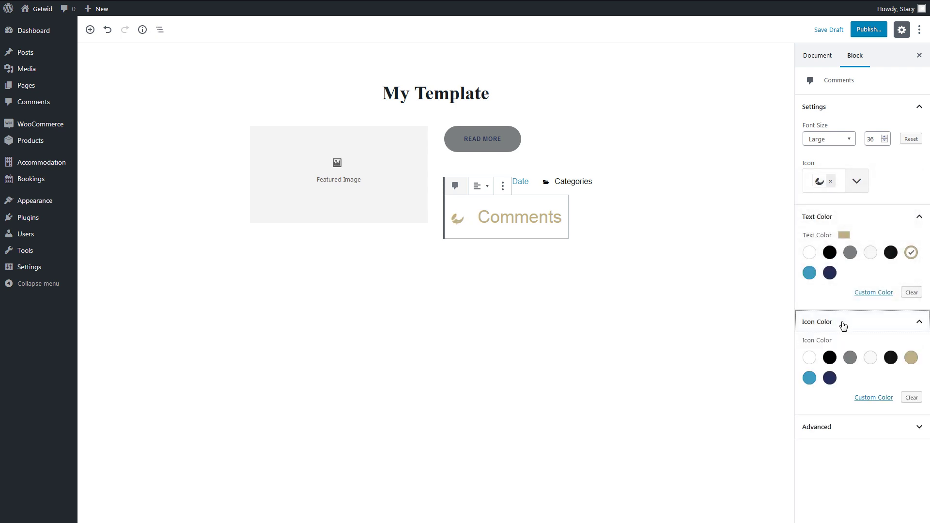
left_click(851, 358)
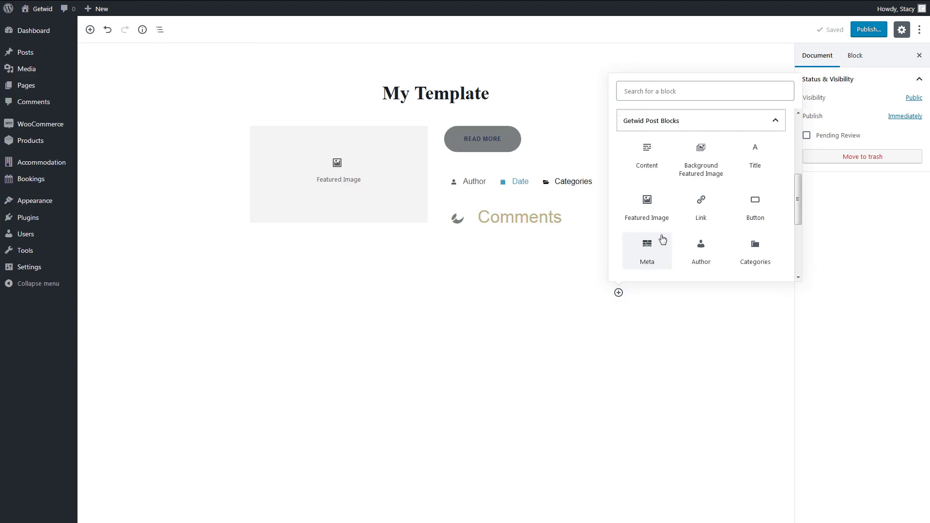
Add a Getwid Custom Field block under Comments and focus its field name input.
scroll(662, 239, "down", 3)
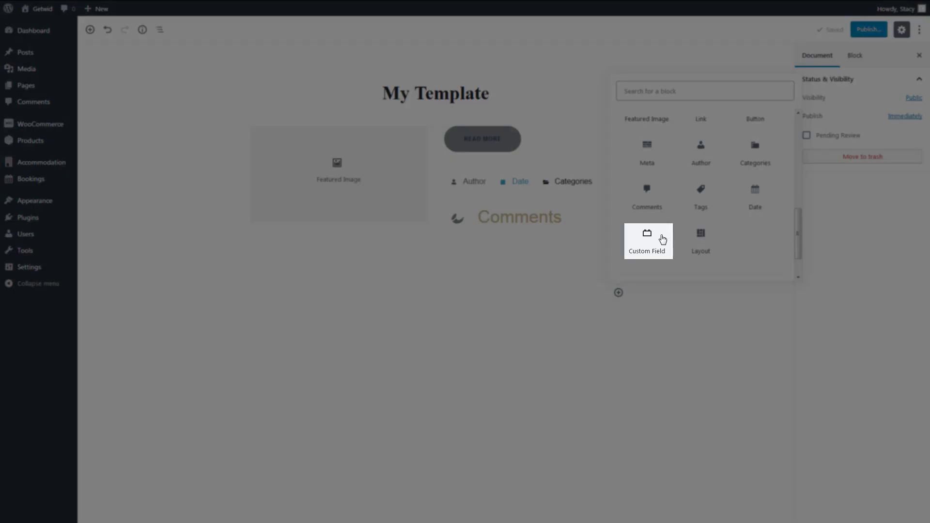
left_click(663, 238)
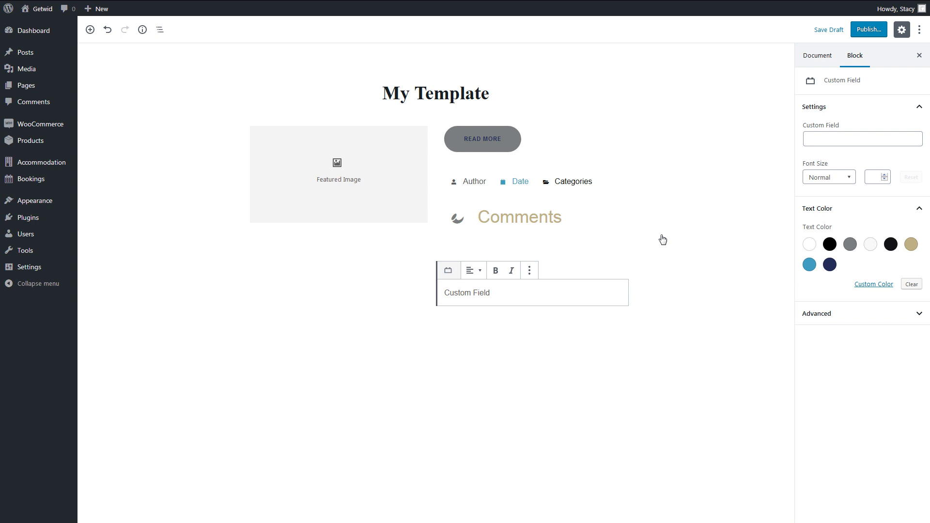
left_click(818, 142)
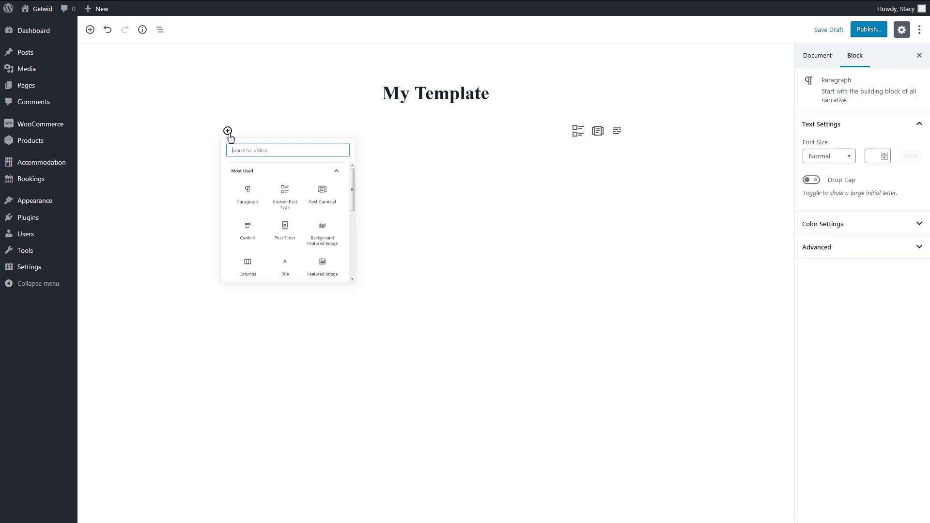
Insert a Getwid Layout block with the 'Image in background' layout and publish the template.
left_click(228, 131)
left_click(266, 189)
scroll(324, 298, "down", 2)
left_click(324, 298)
scroll(323, 301, "down", 3)
left_click(322, 301)
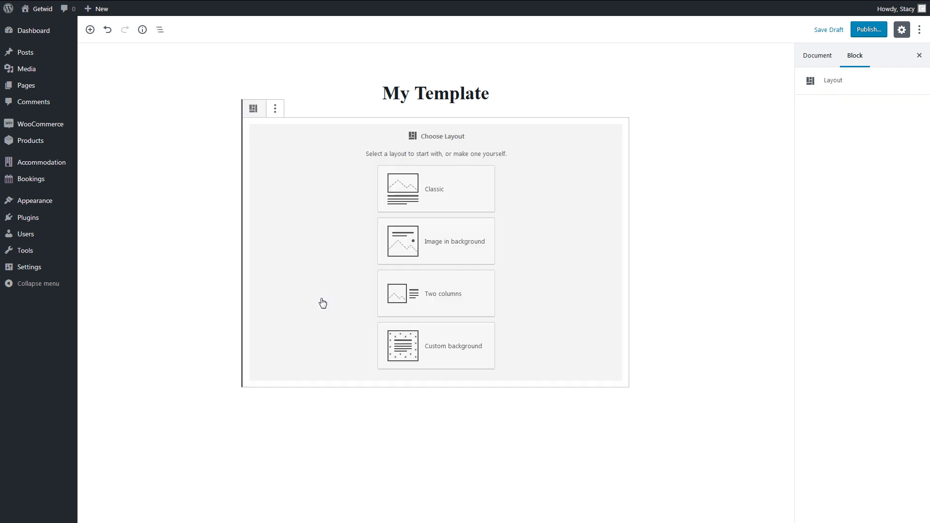
left_click(415, 246)
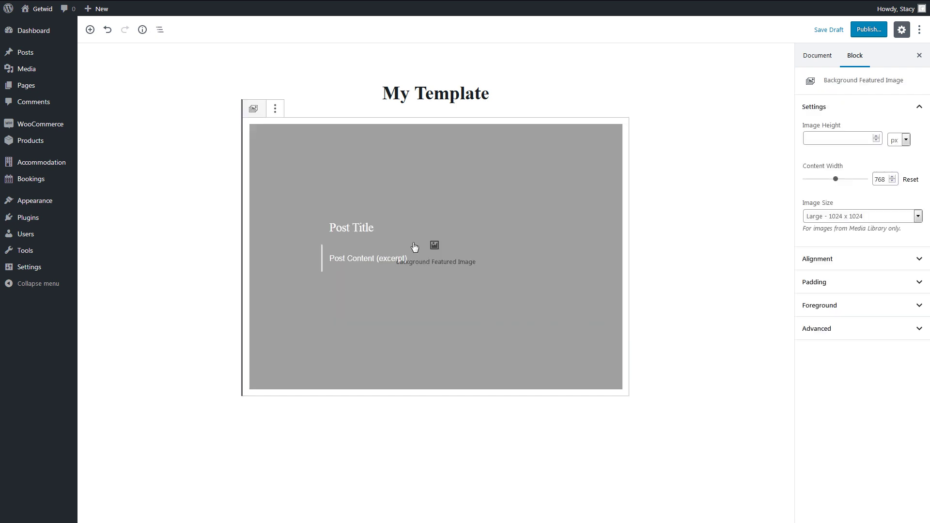
left_click(870, 30)
left_click(873, 31)
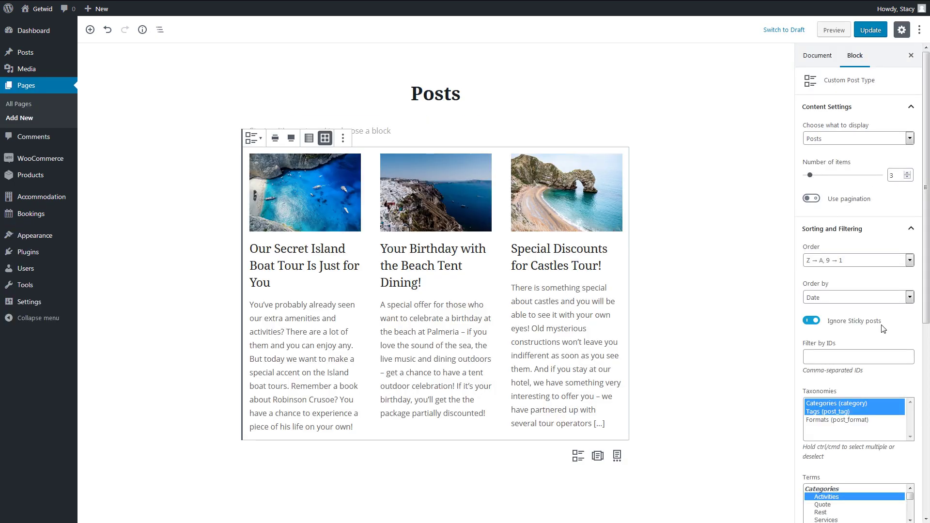
Set the posts block to 1 column with My Template, glance at View All, then return.
scroll(883, 329, "down", 7)
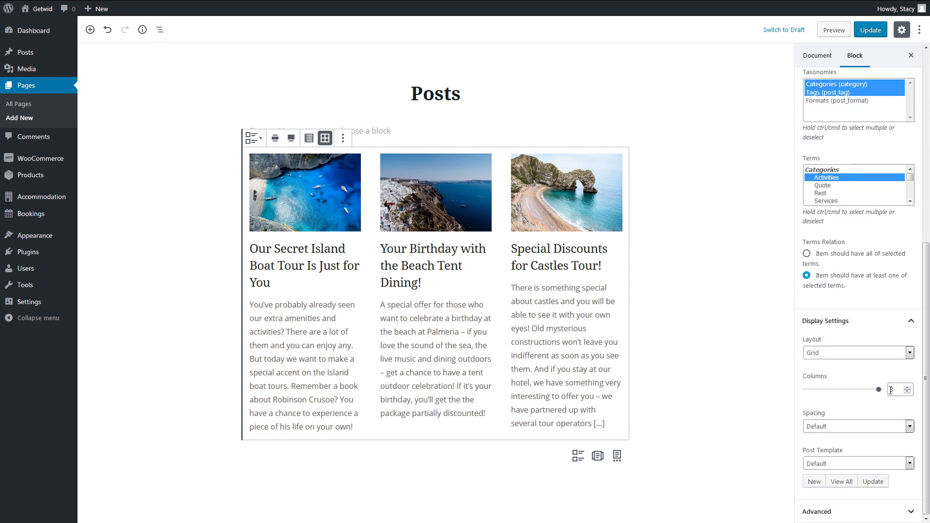
left_click(809, 390)
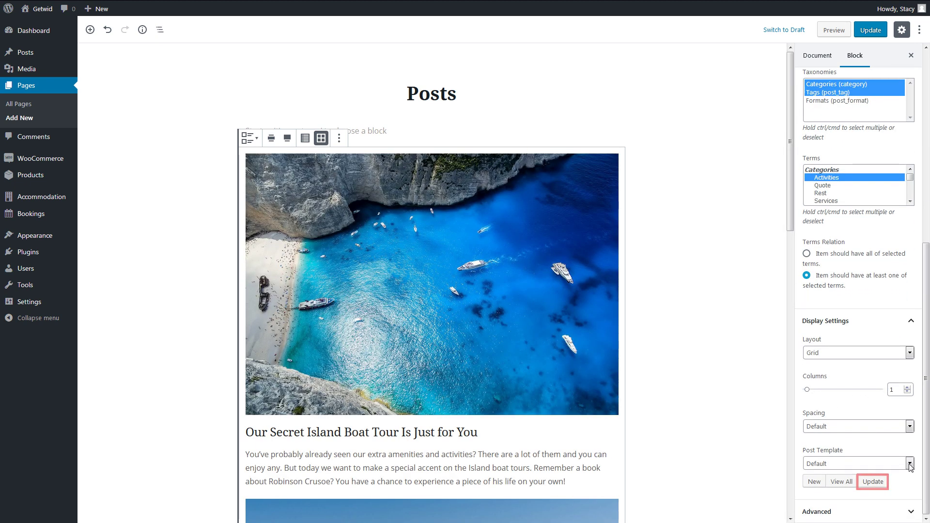
left_click(909, 465)
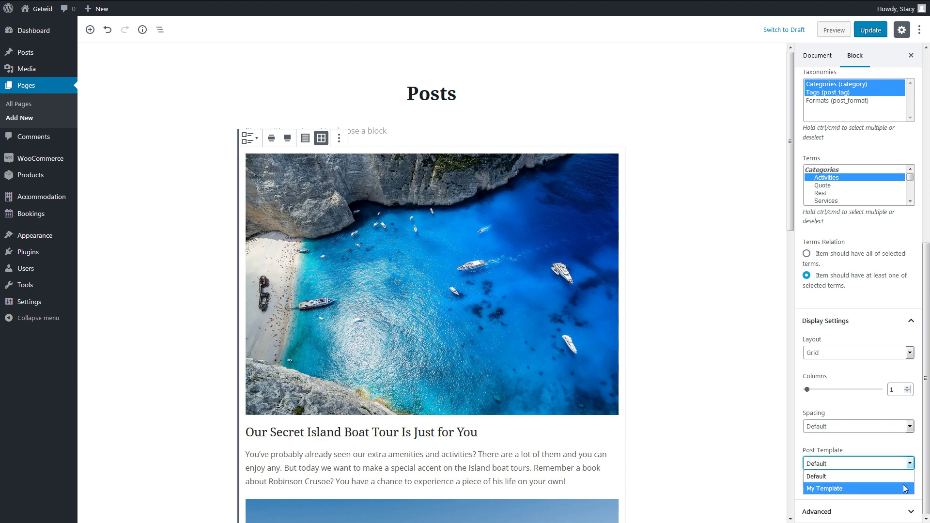
left_click(905, 488)
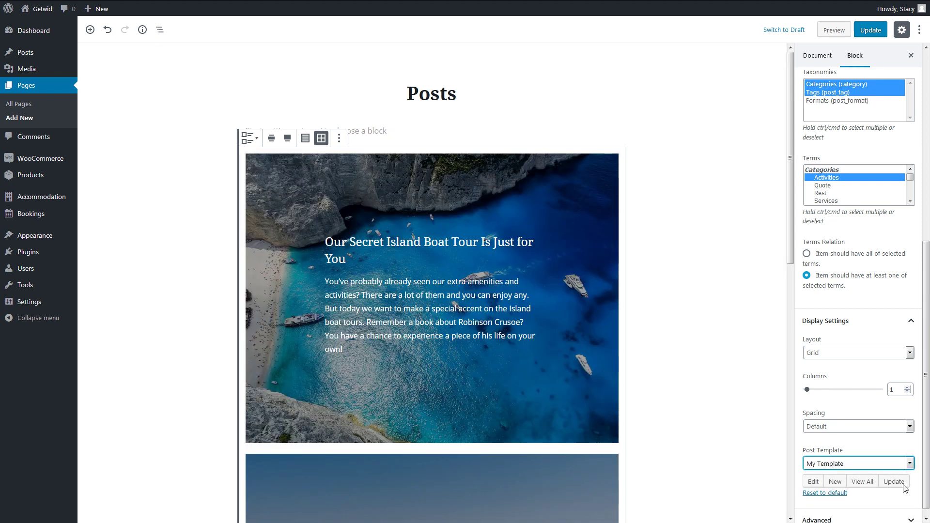
scroll(740, 440, "down", 3)
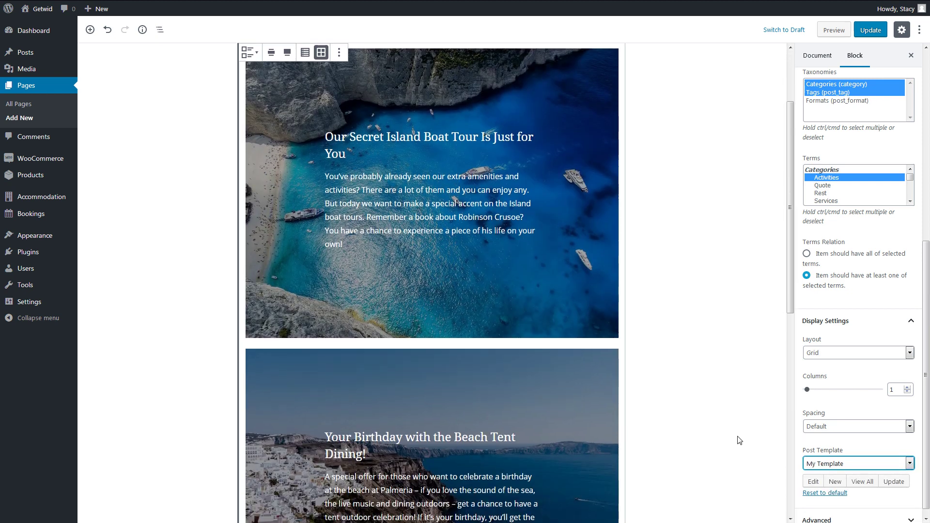
scroll(739, 440, "down", 7)
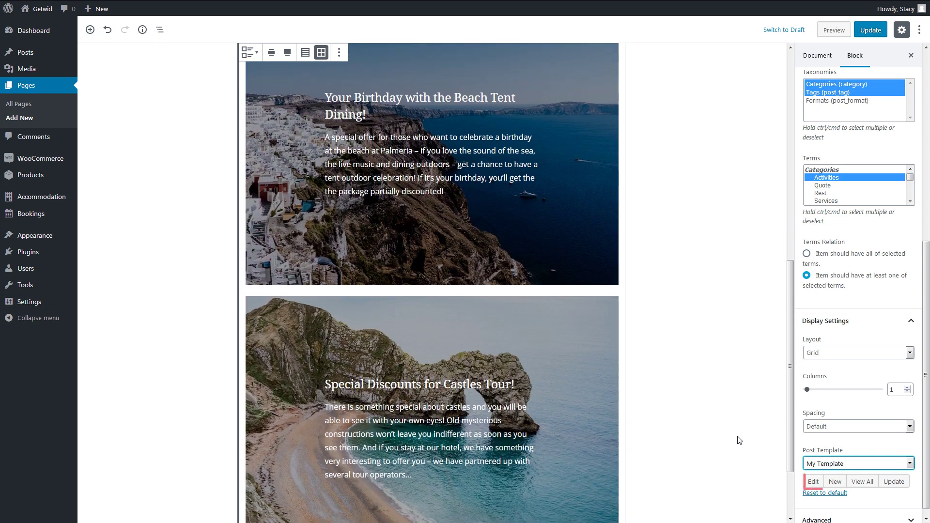
scroll(739, 440, "up", 10)
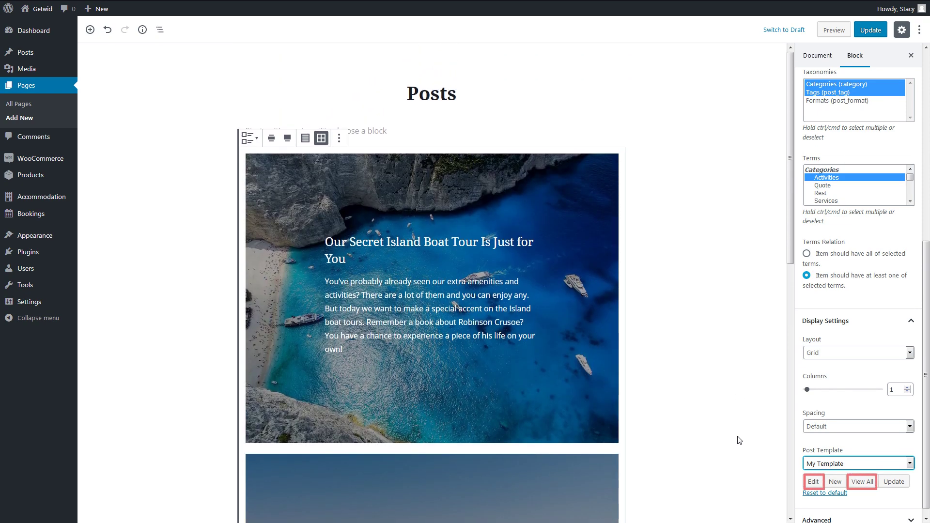
left_click(861, 483)
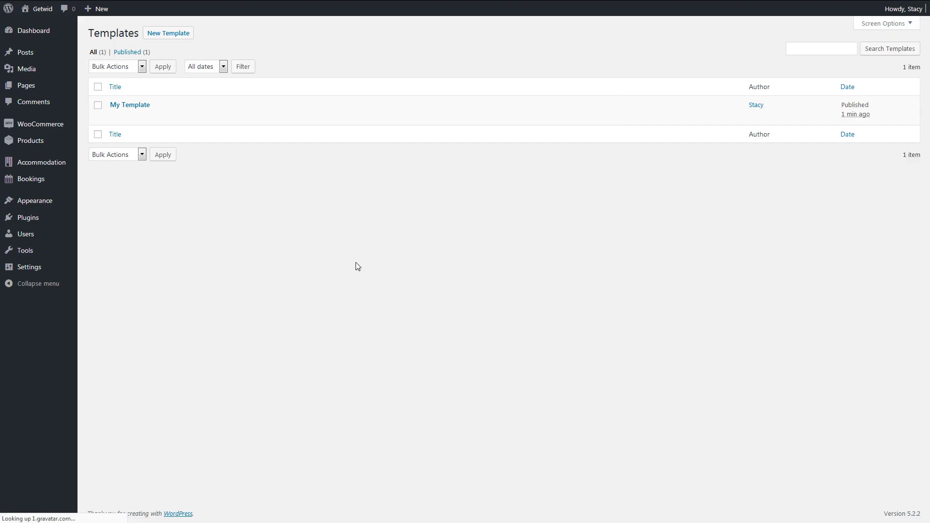
key("ctrl+w")
left_click(250, 139)
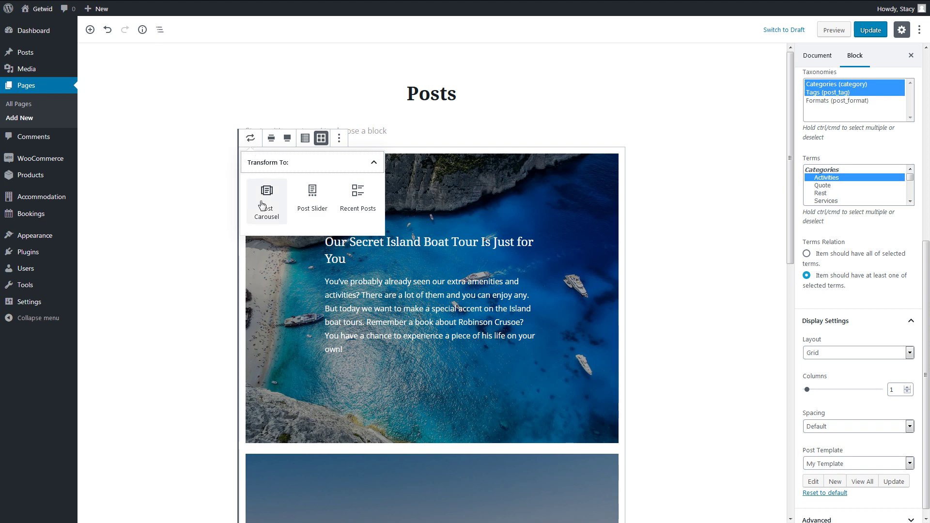
Turn the posts block into a Post Slider, advance to the castles post, then into a Post Carousel.
left_click(302, 207)
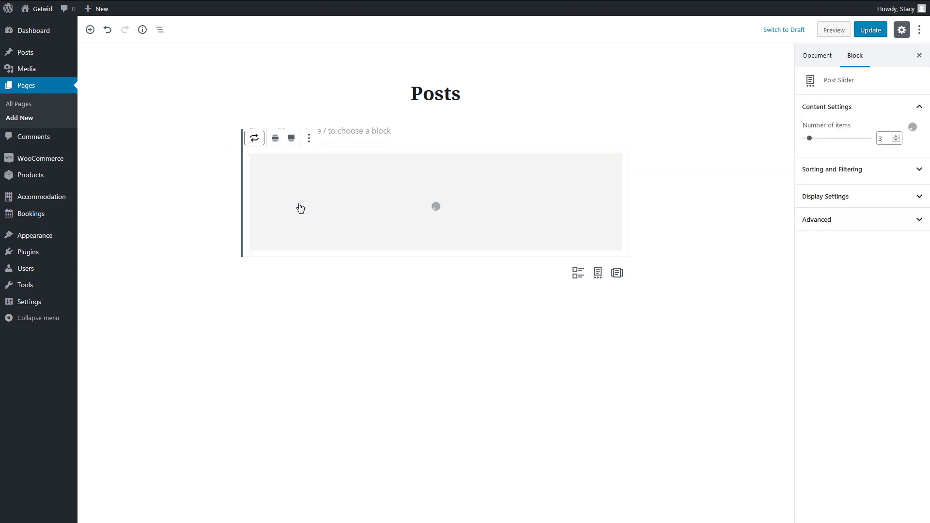
left_click(599, 238)
left_click(599, 237)
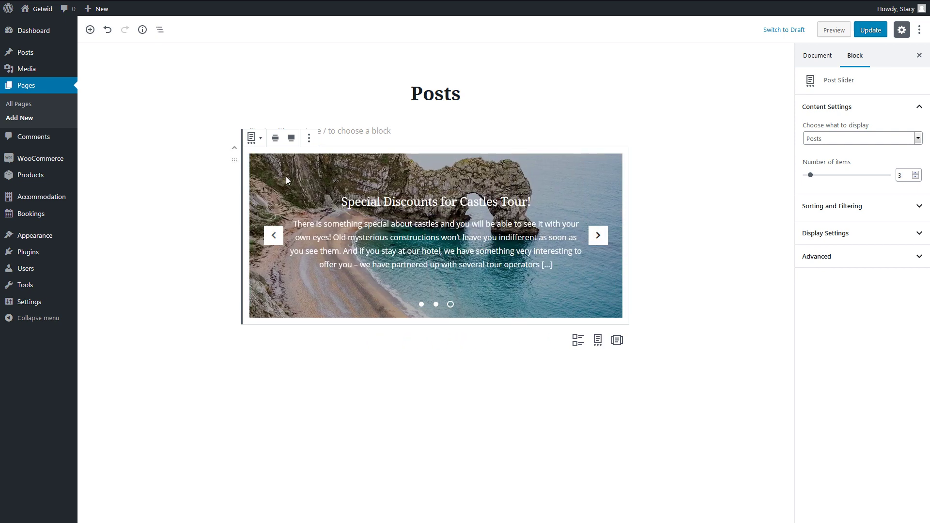
left_click(253, 138)
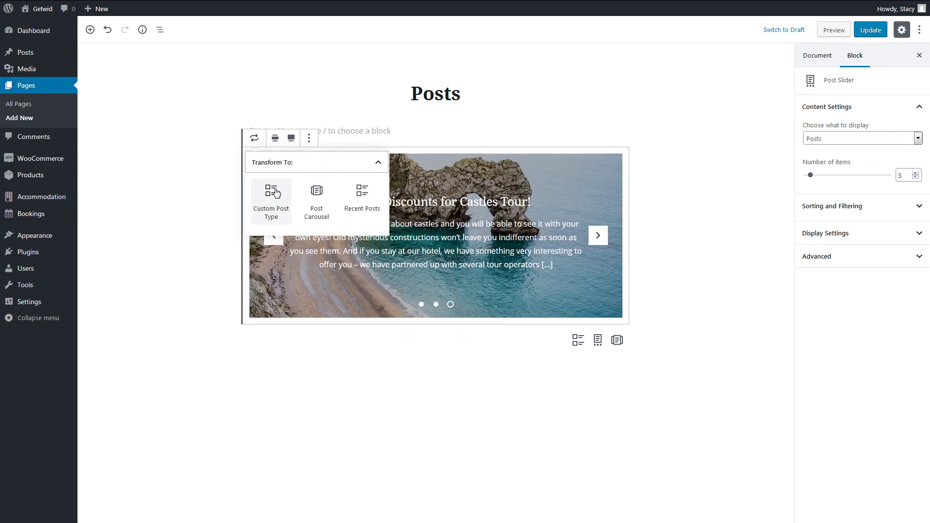
left_click(332, 218)
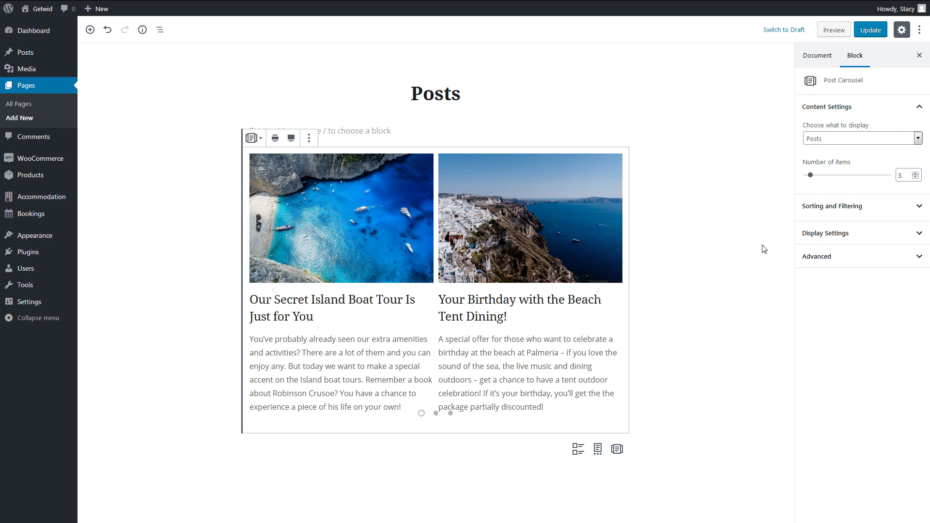
Keep the Default post template and set Slides to Scroll to 2.
left_click(819, 237)
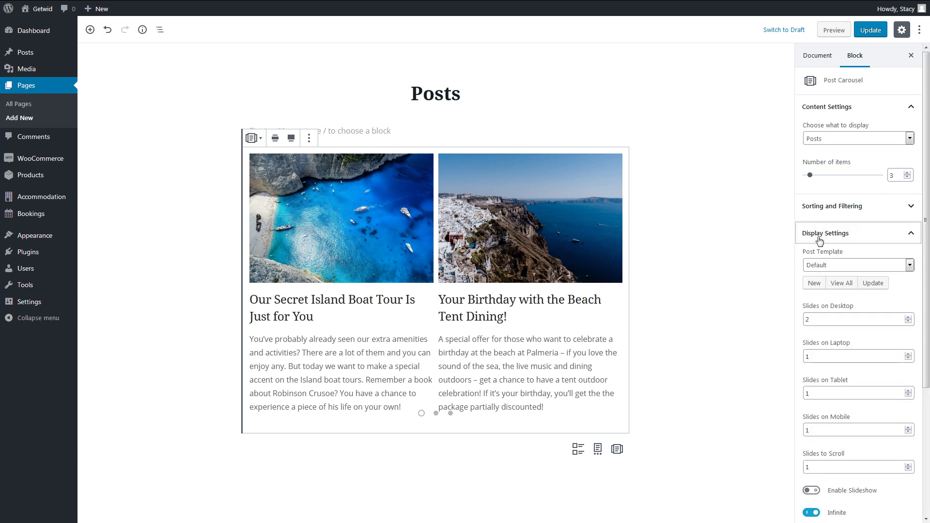
scroll(824, 240, "down", 3)
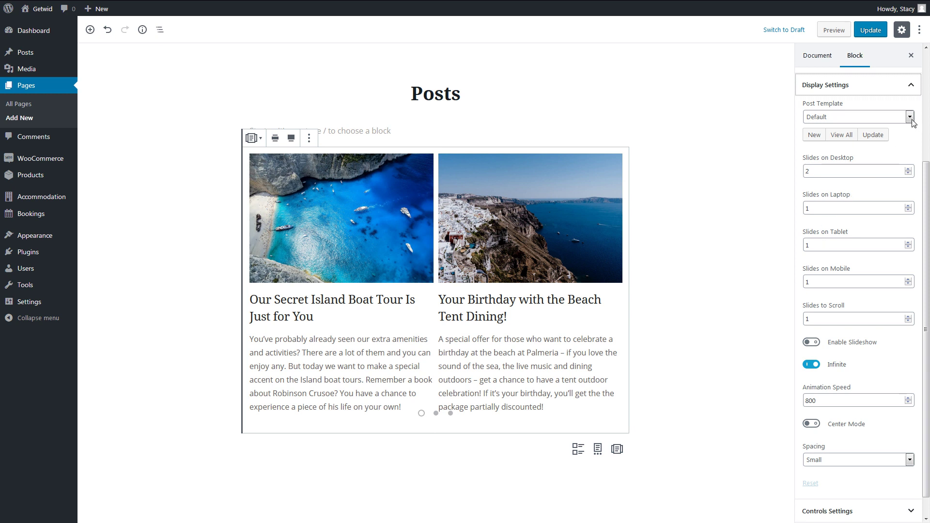
left_click(910, 118)
left_click(910, 129)
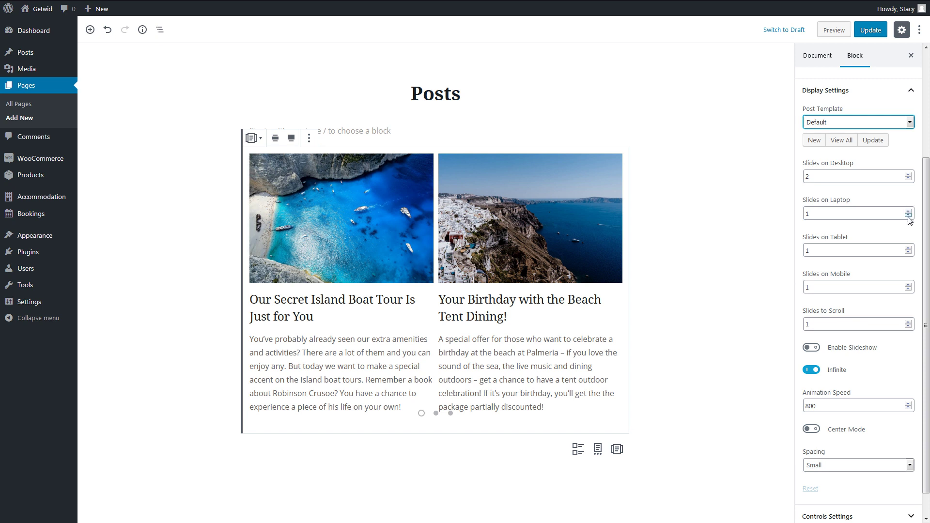
left_click(909, 322)
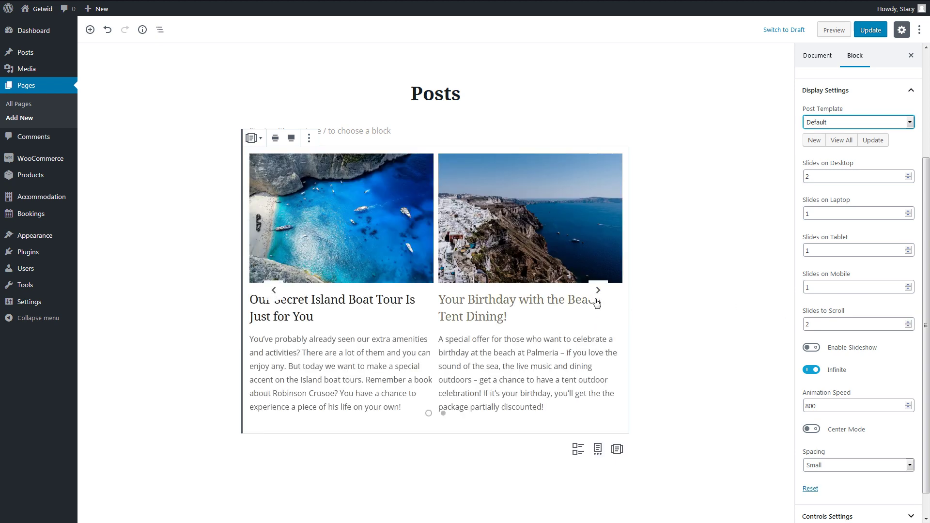
left_click(600, 293)
left_click(599, 293)
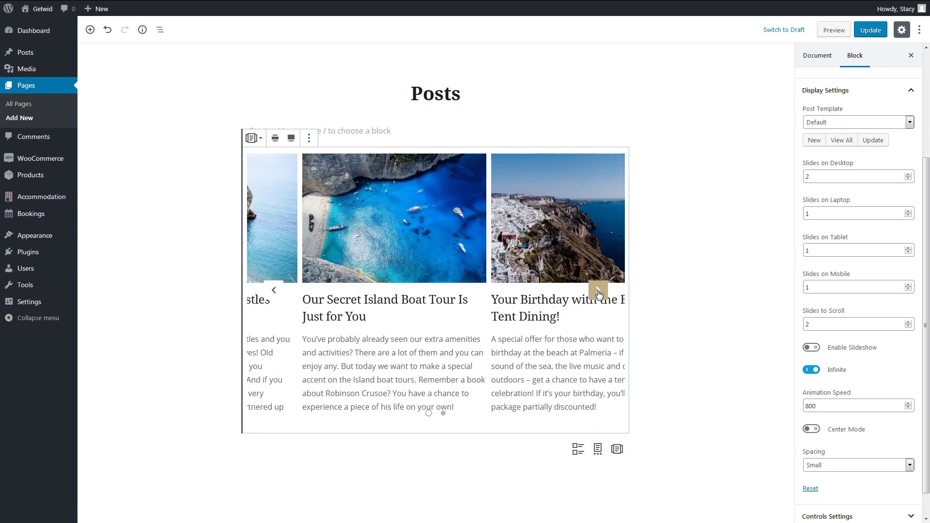
Enable Slideshow and Center Mode and set spacing to Medium.
left_click(811, 347)
scroll(814, 349, "down", 1)
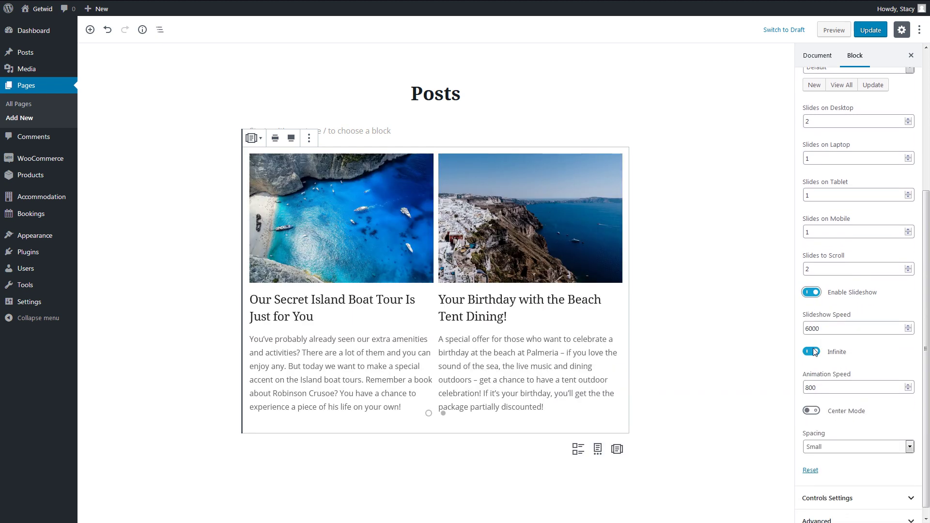
scroll(824, 339, "down", 1)
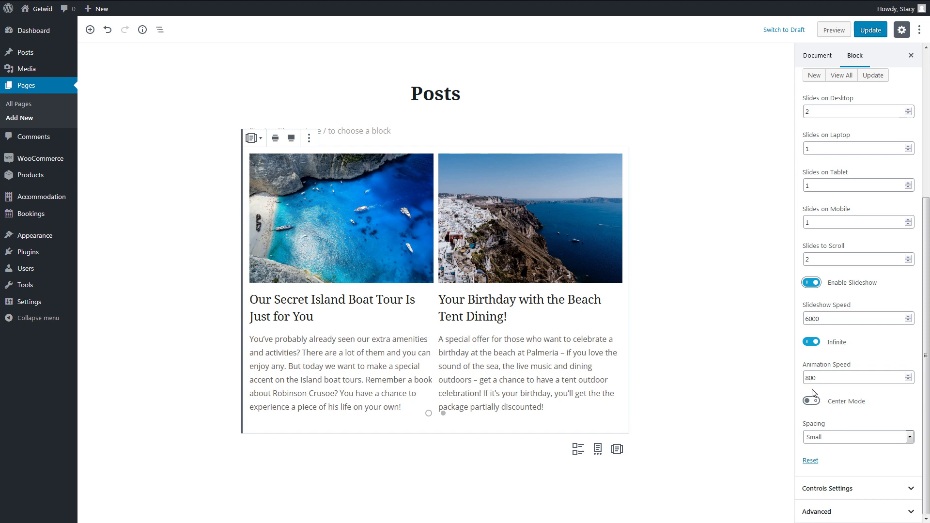
left_click(816, 404)
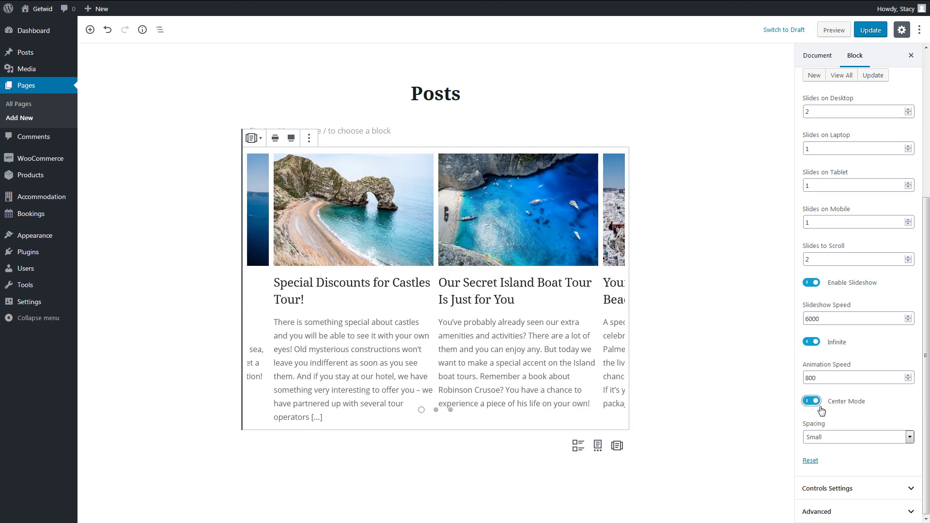
left_click(857, 439)
left_click(846, 474)
key("Down")
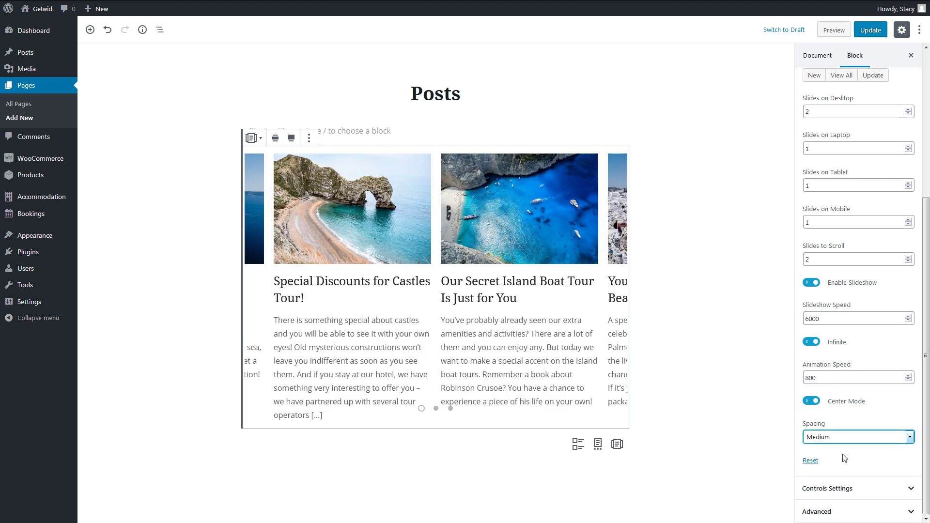
Put the arrows Outside, set dots to None, and step through the carousel preview.
left_click(855, 486)
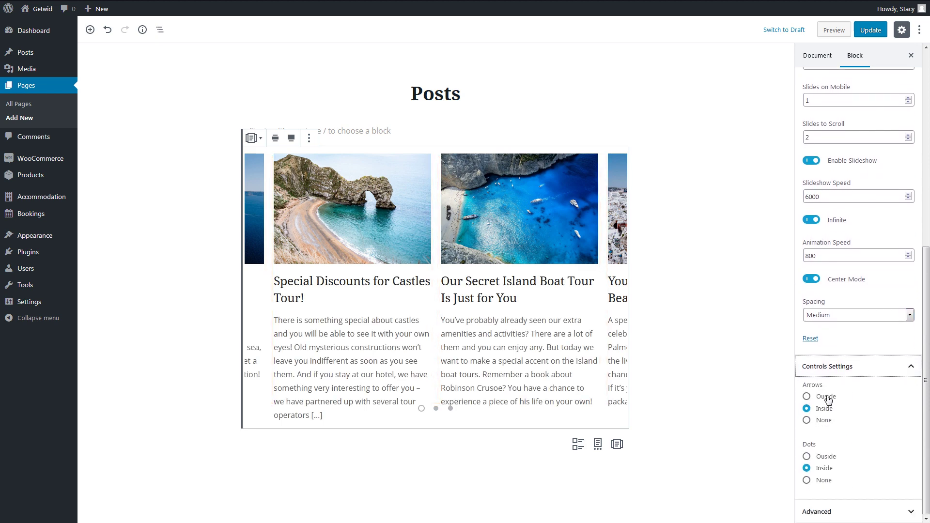
left_click(828, 397)
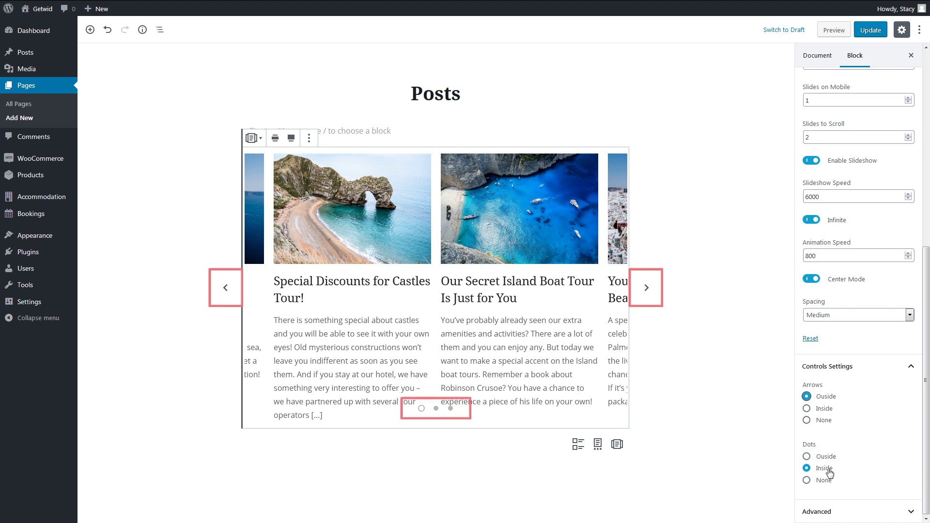
left_click(828, 482)
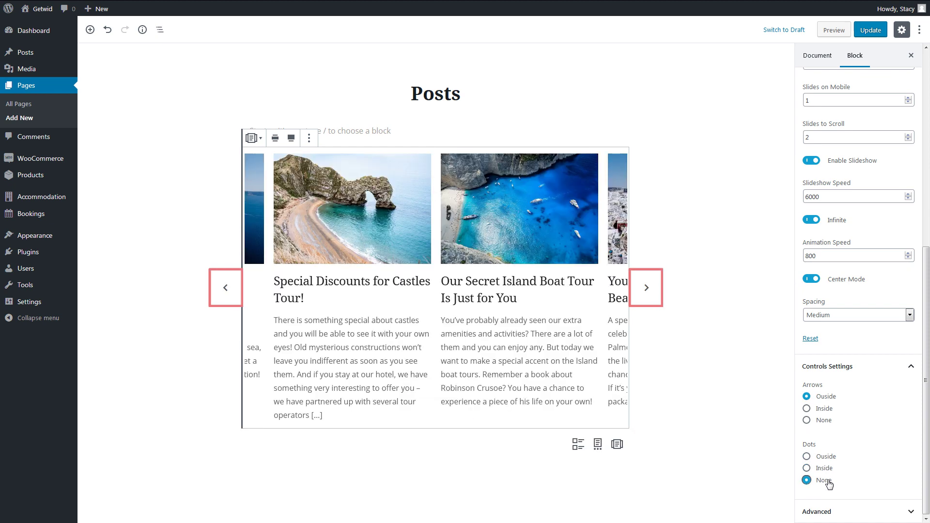
left_click(649, 290)
left_click(652, 292)
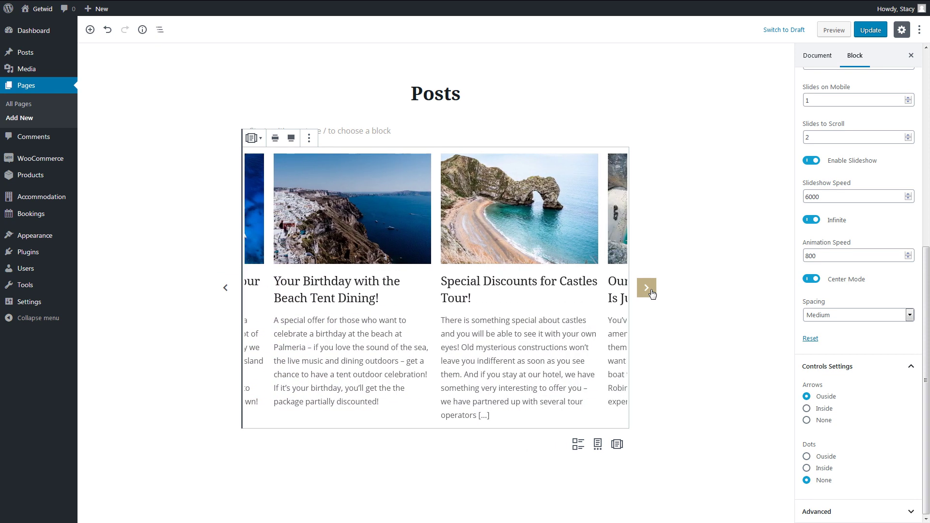
left_click(652, 292)
left_click(652, 293)
left_click(651, 292)
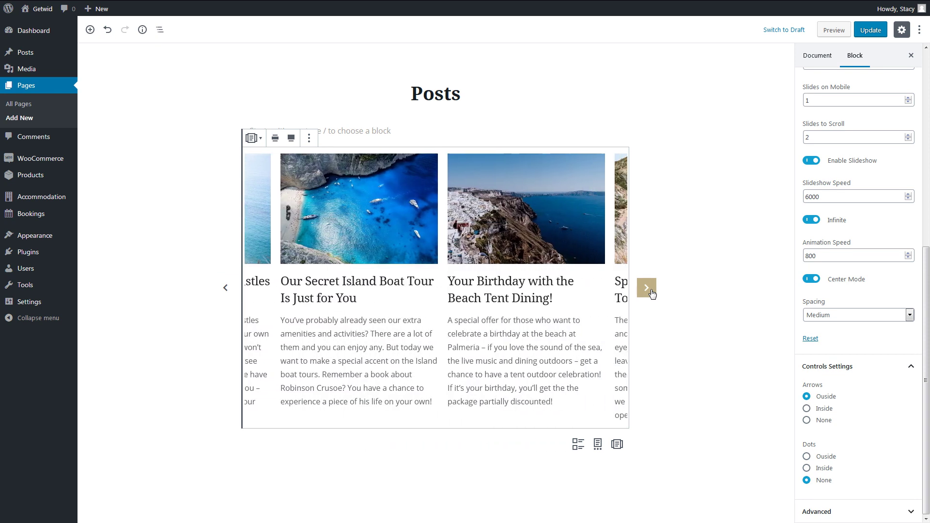
Convert the post carousel into a Post Slider with a 400 px slider height.
left_click(260, 140)
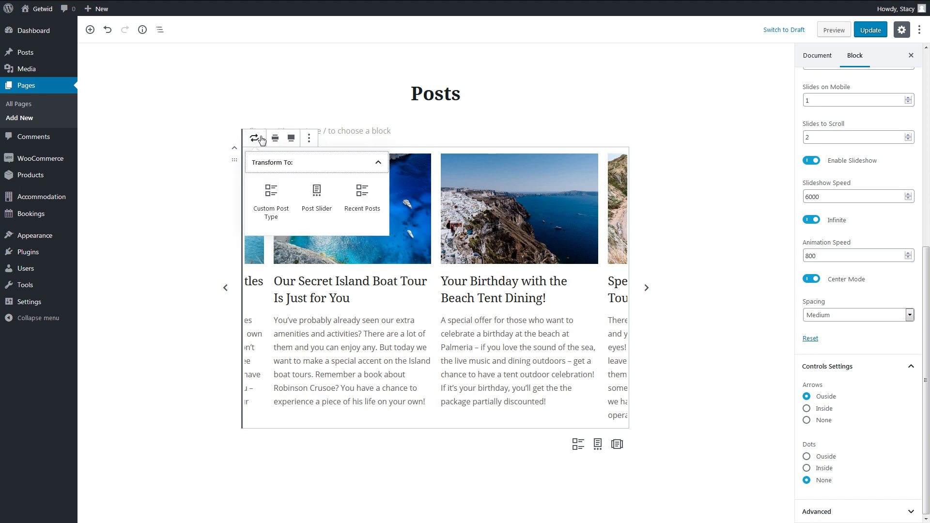
left_click(317, 207)
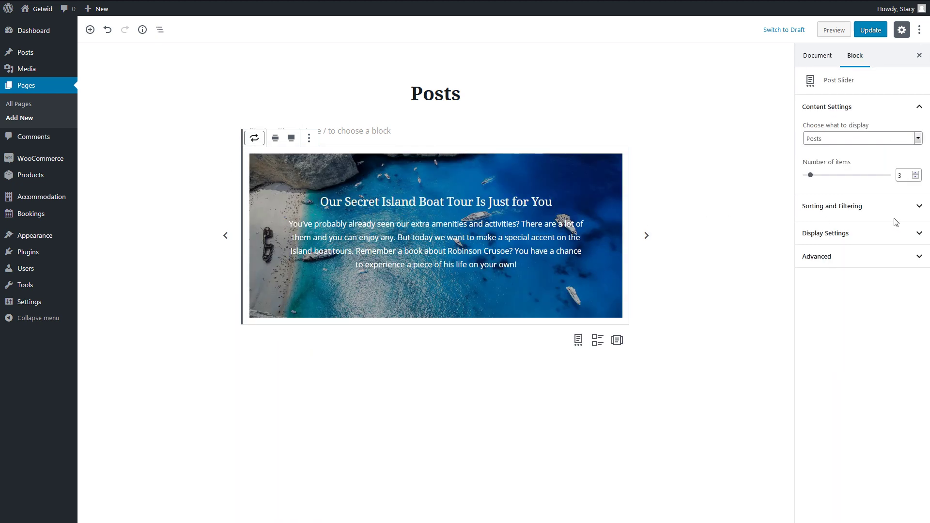
left_click(906, 233)
scroll(906, 233, "down", 2)
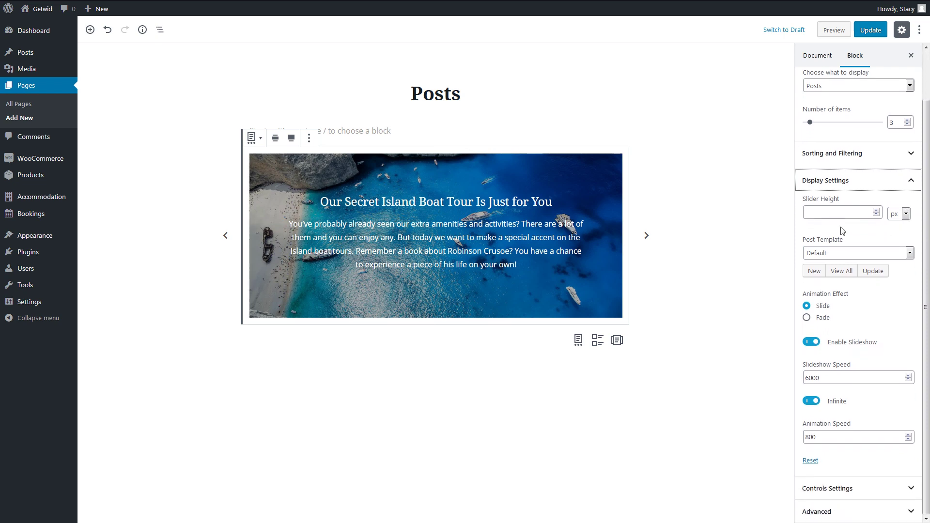
left_click(853, 214)
type("400")
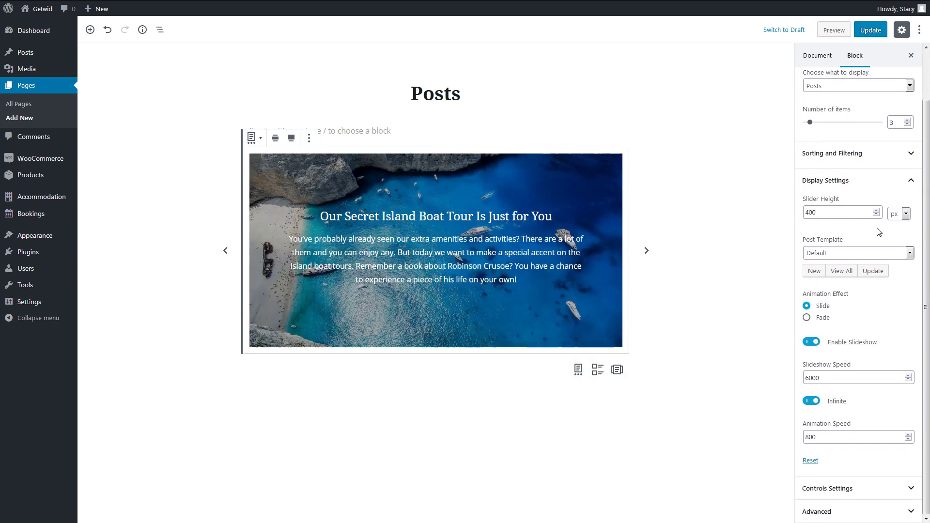
Use My Template as the post template and set the animation effect to Fade.
left_click(910, 253)
left_click(905, 278)
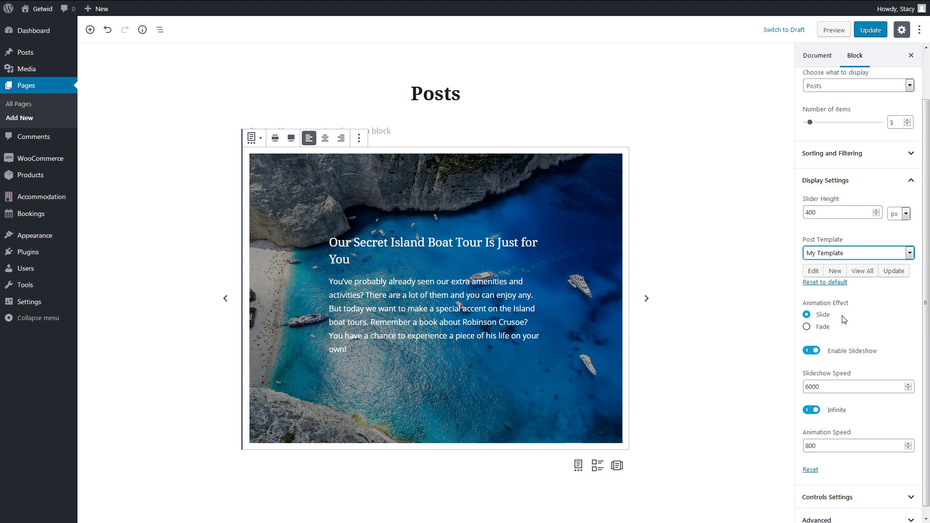
left_click(827, 328)
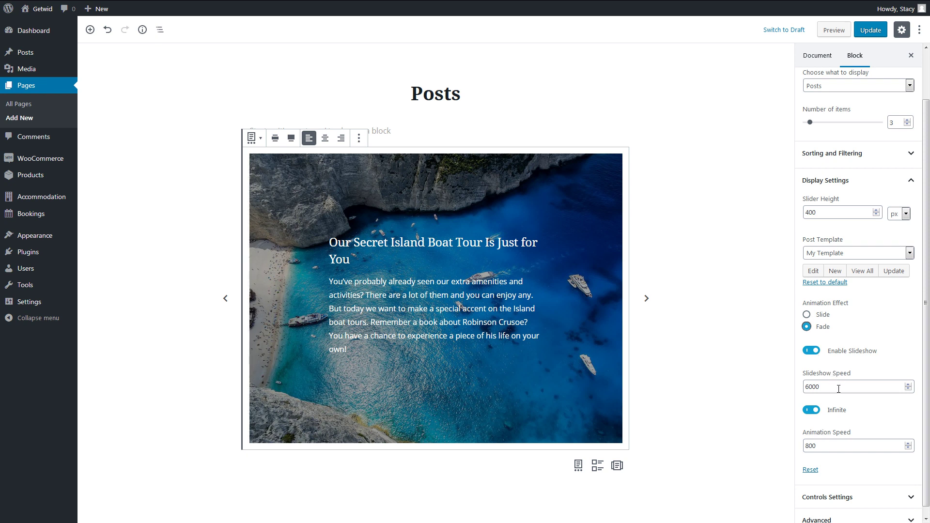
scroll(841, 439, "down", 1)
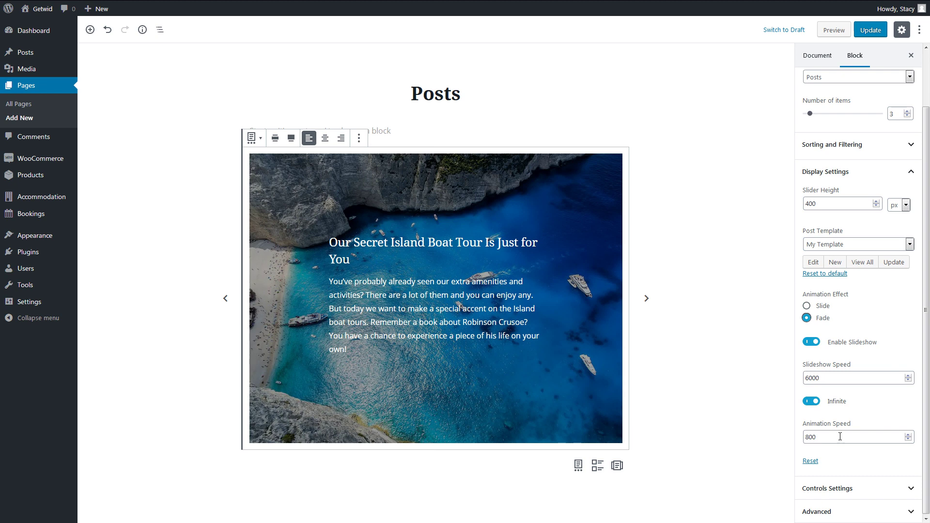
Place the slider dots outside and preview the next post fading in.
left_click(865, 488)
scroll(867, 491, "down", 2)
scroll(867, 492, "down", 3)
left_click(829, 457)
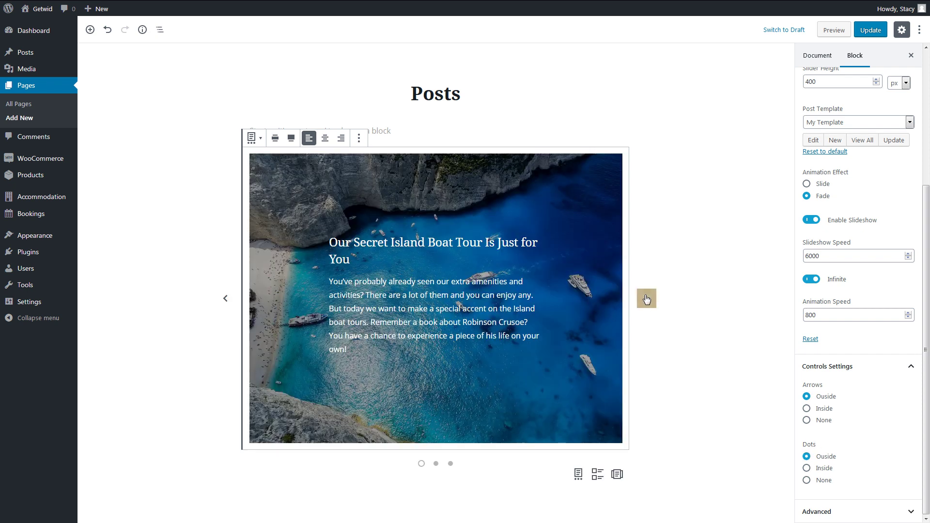
left_click(647, 298)
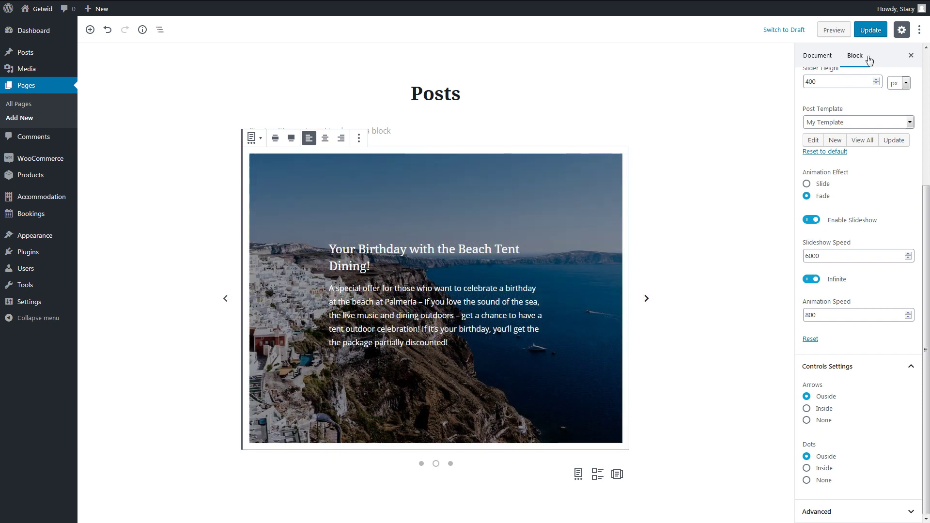
Update the page and watch the slider fade through three posts on the live site.
left_click(881, 32)
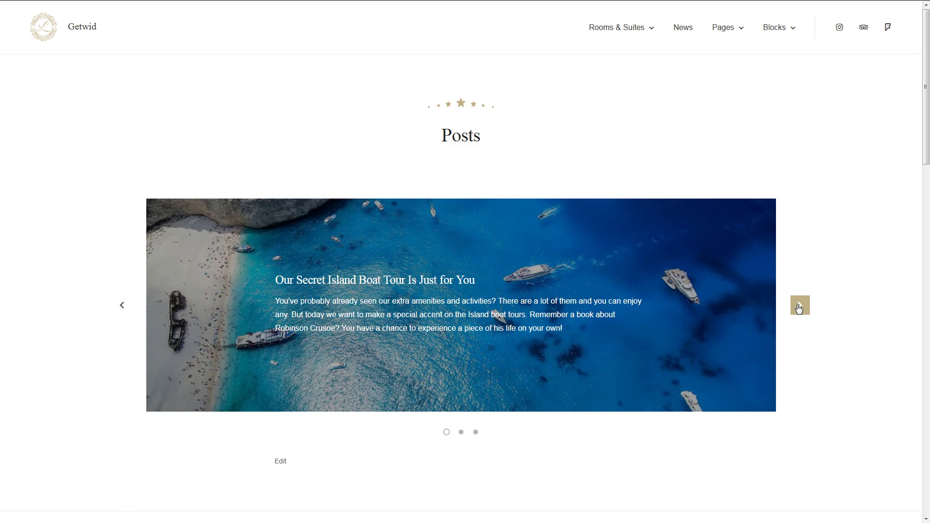
left_click(800, 305)
left_click(800, 306)
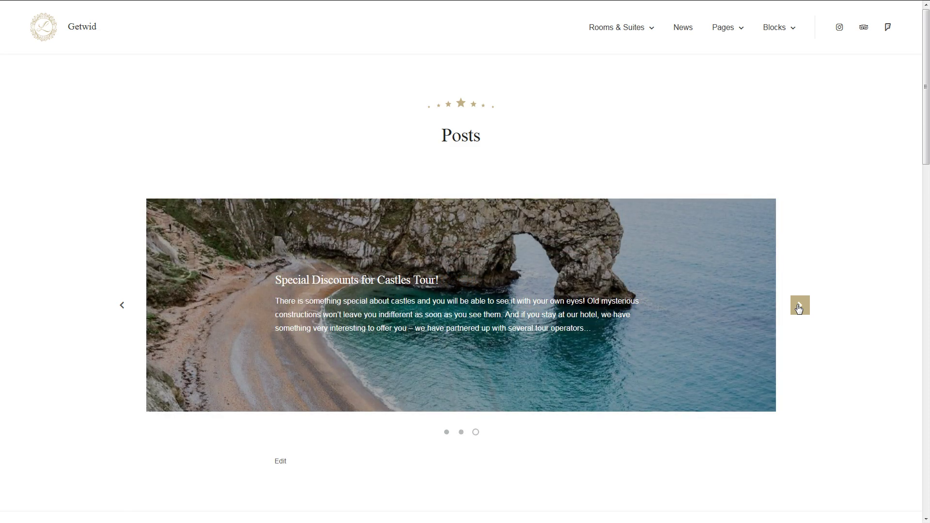
left_click(800, 306)
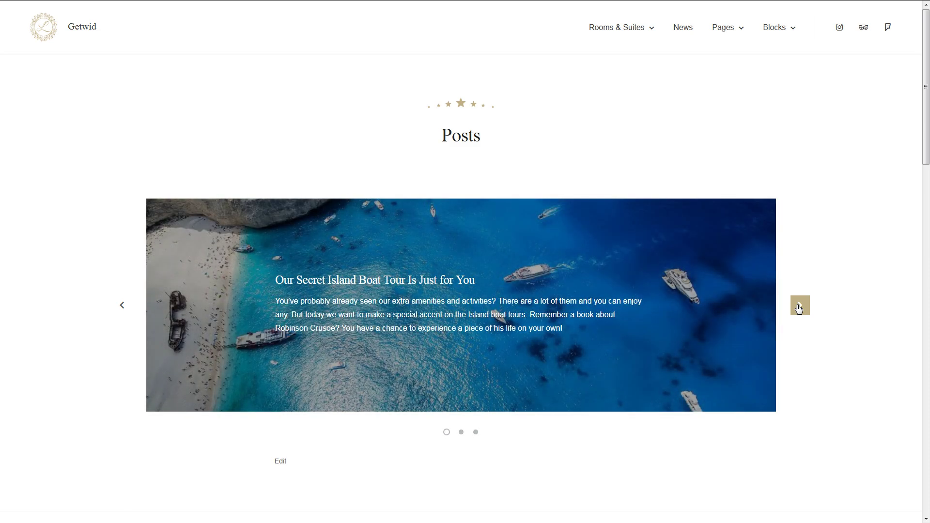
left_click(800, 307)
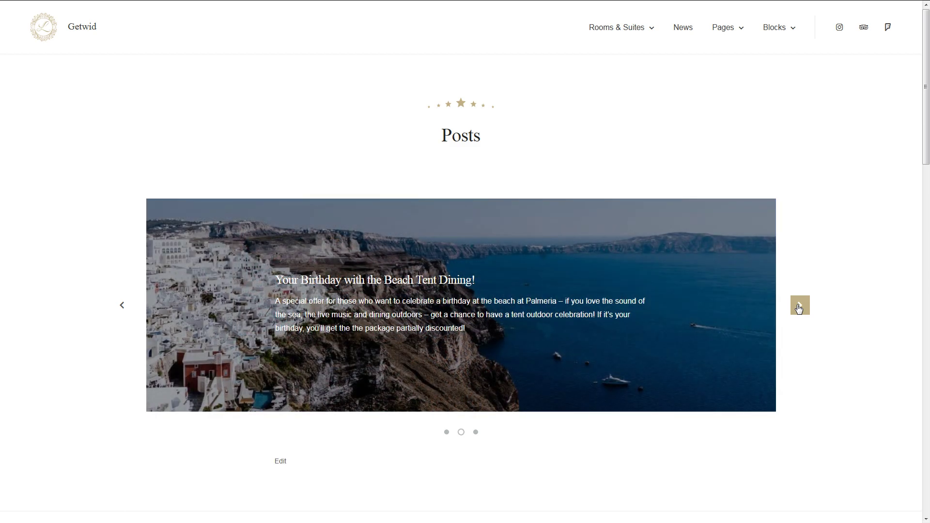